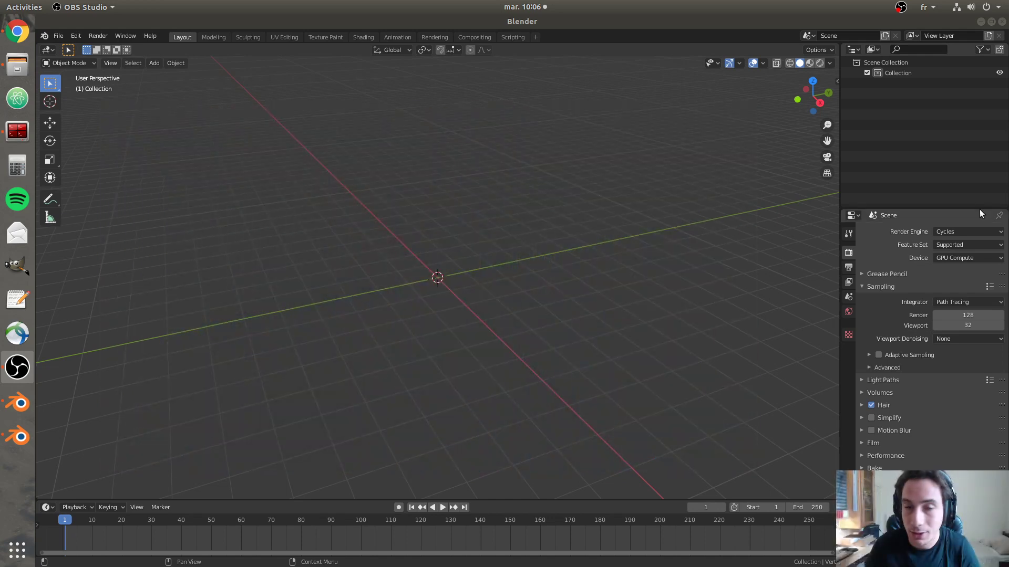
- Show the Tchat add-on's account creation form and filter its country list by "france"
click(535, 266)
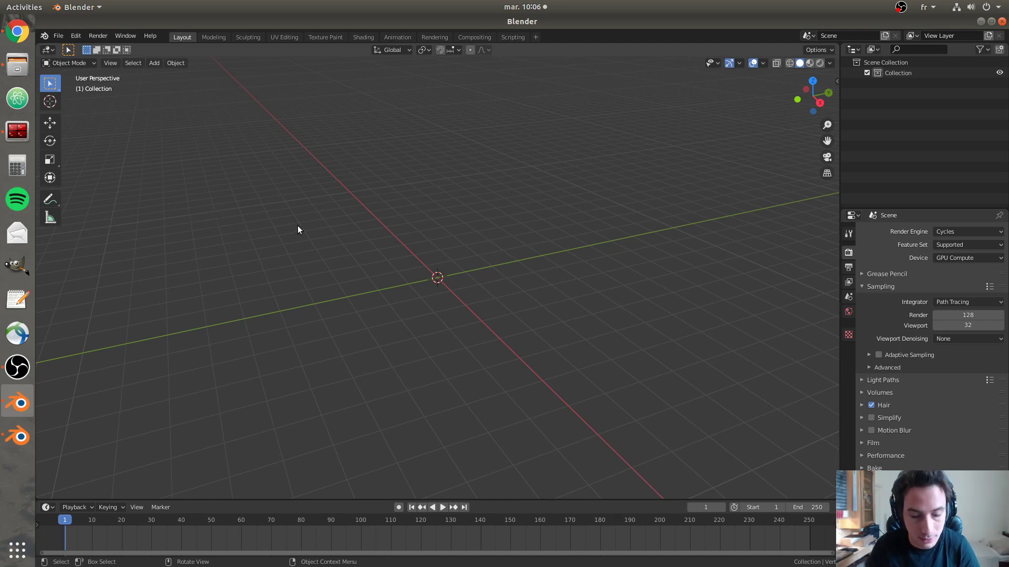
key(n)
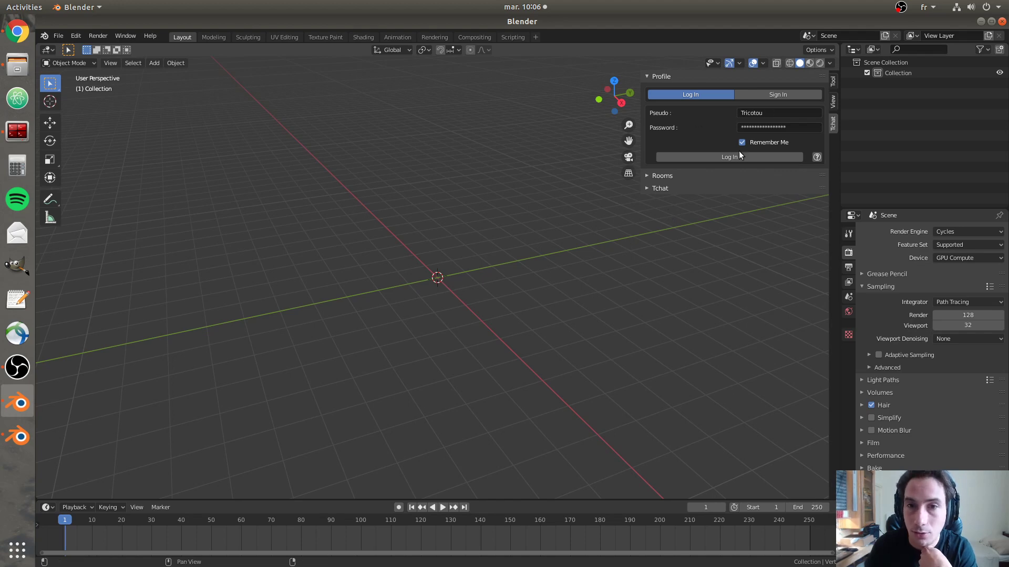
click(757, 95)
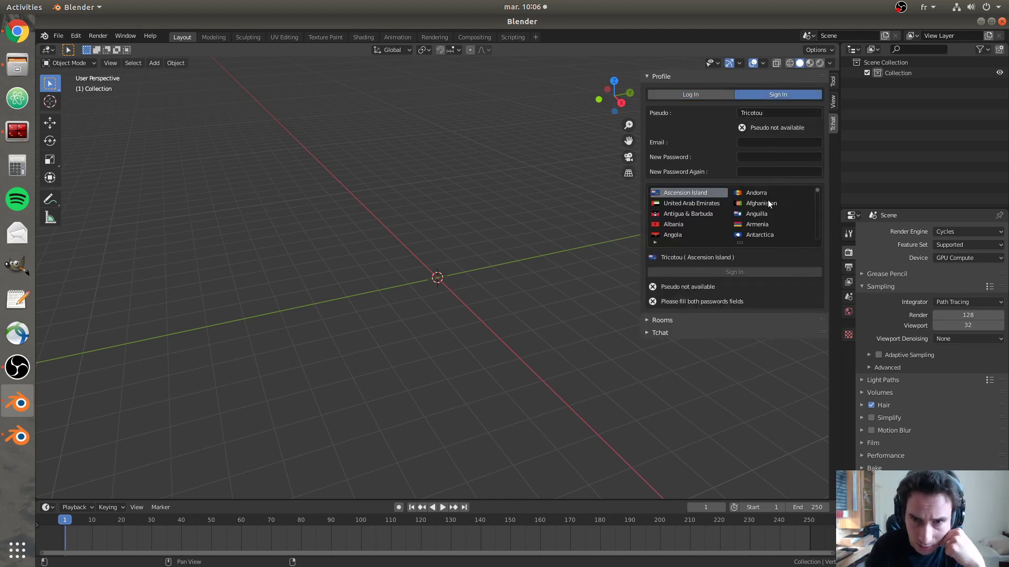
scroll(767, 202, down, 16)
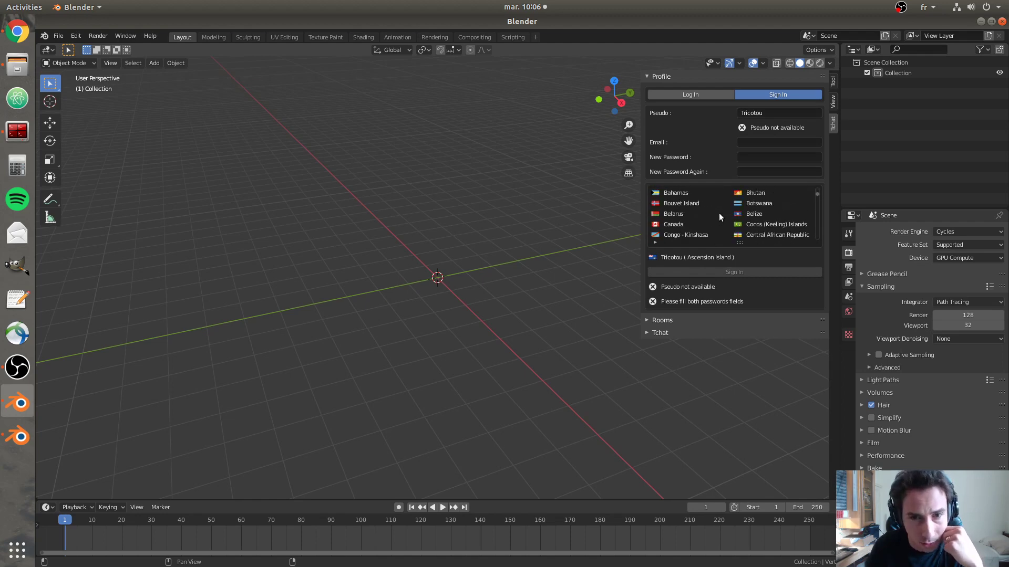
scroll(720, 211, down, 10)
click(655, 243)
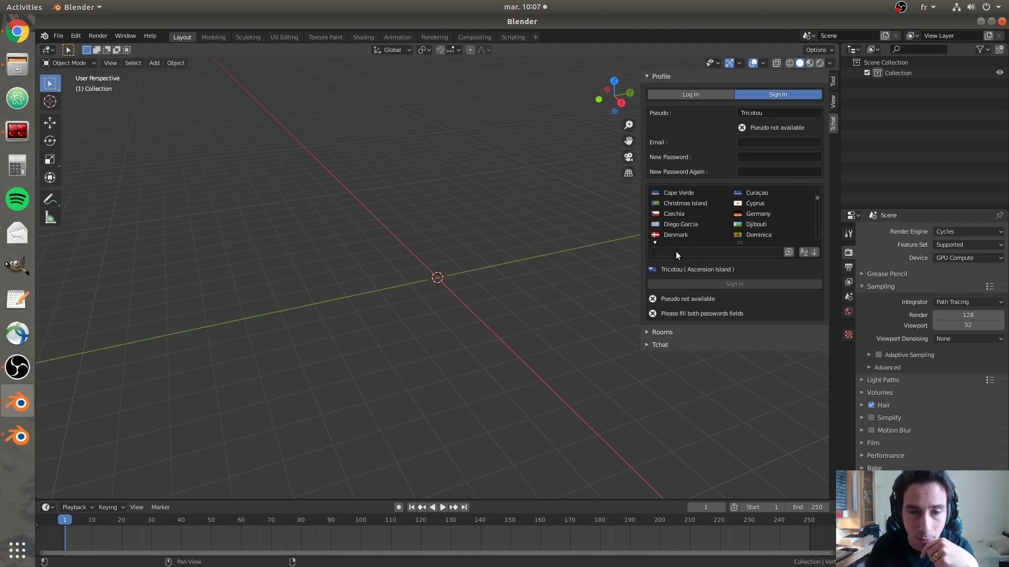
click(677, 253)
text(france)
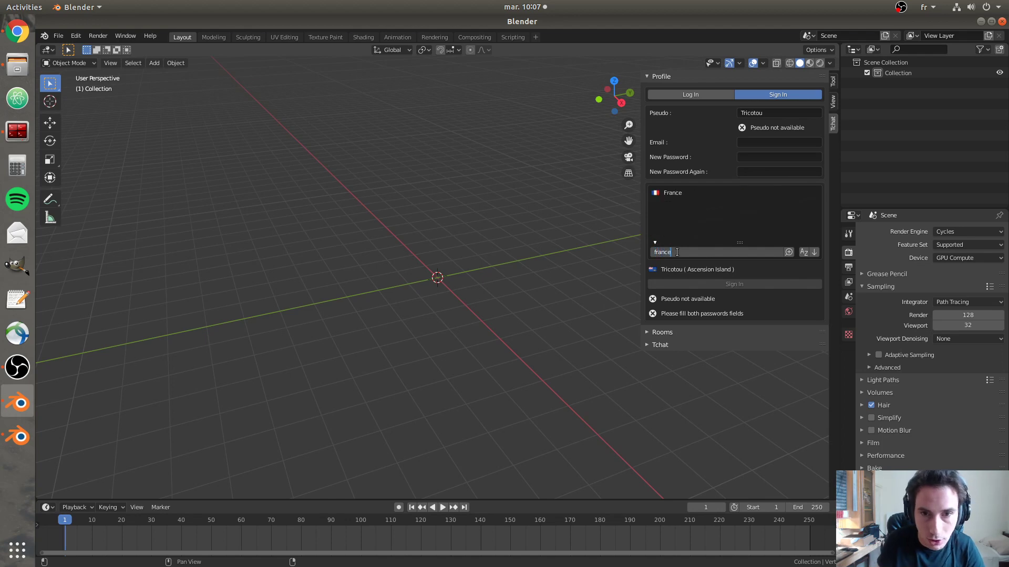
- Replace the country list filter with "unite"
key(BackSpace)
key(BackSpace)
key(BackSpace)
key(BackSpace)
key(BackSpace)
key(BackSpace)
text(unite)
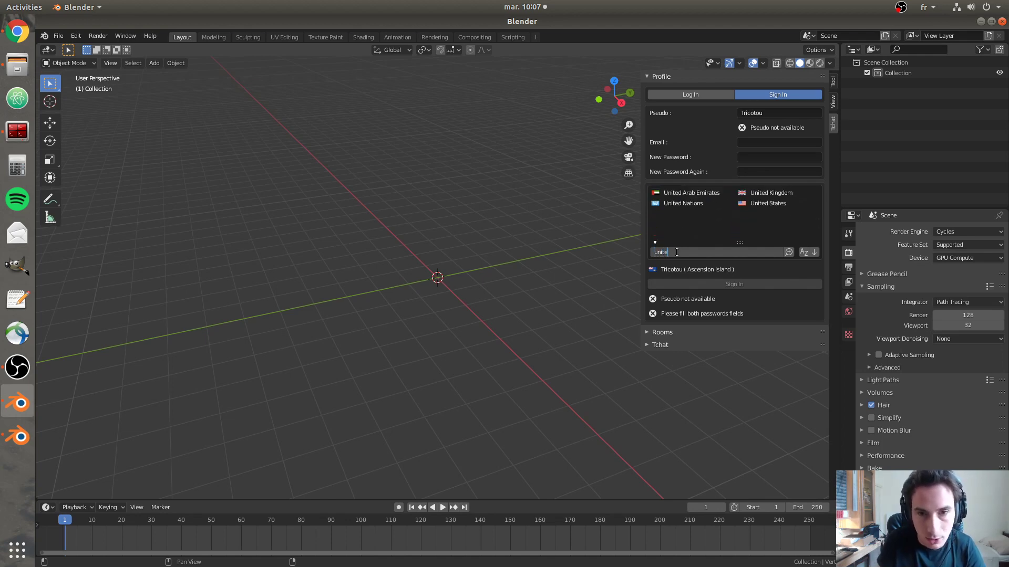
- Filter the country list by "aust" and clear the filter to list all countries again
key(BackSpace)
key(BackSpace)
key(BackSpace)
key(BackSpace)
key(BackSpace)
text(aust)
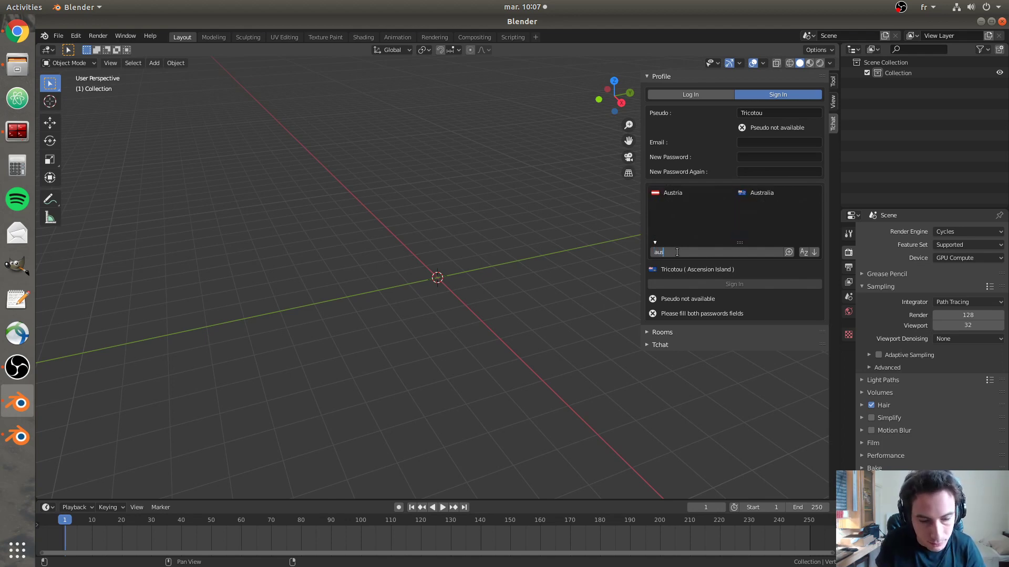
key(BackSpace)
key(BackSpace)
key(BackSpace)
key(BackSpace)
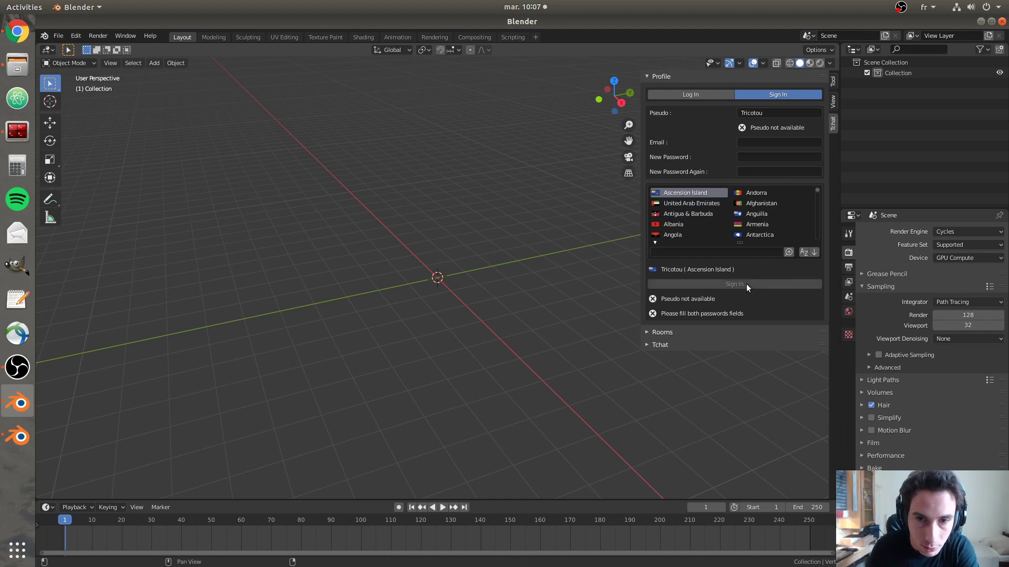
- Return to the Log In form and log in to the chat with the remembered credentials
click(692, 95)
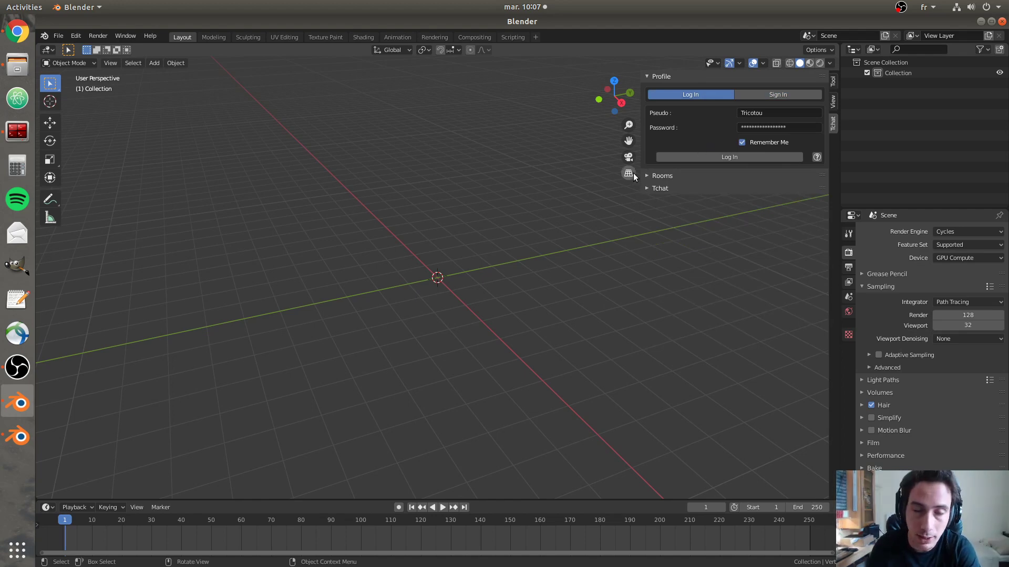
click(726, 157)
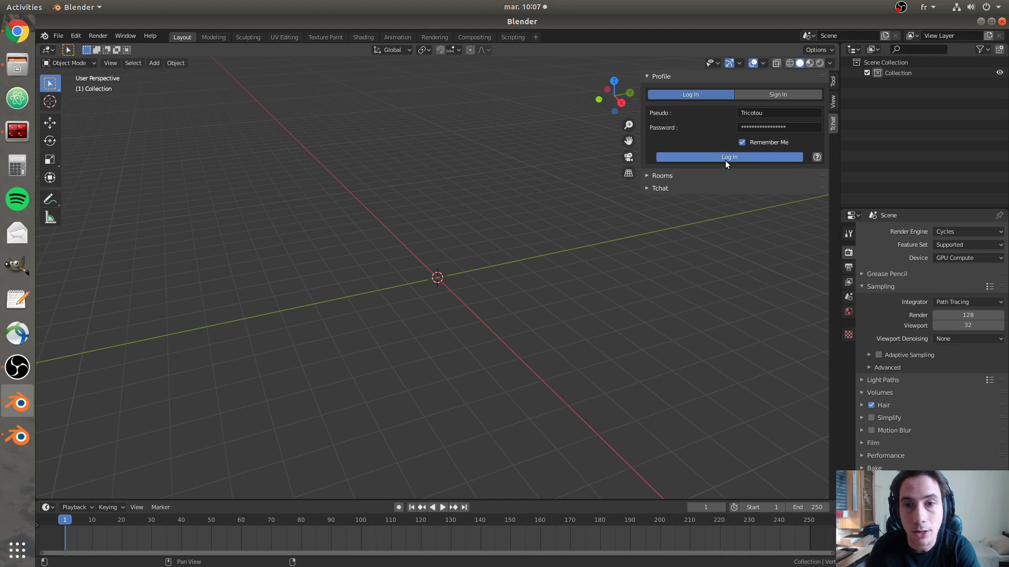
click(675, 156)
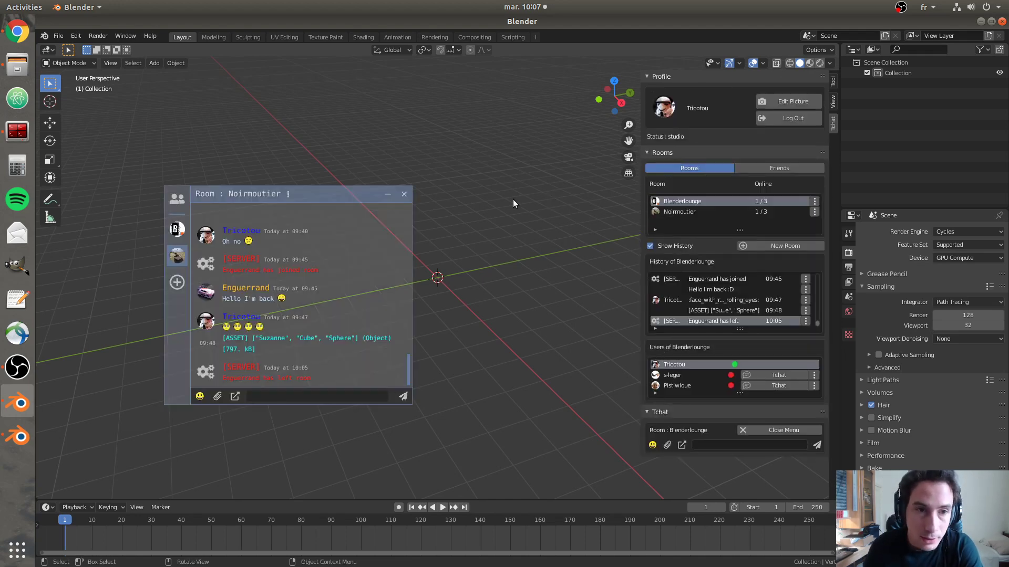
- Enlarge the floating chat window in width and height, and briefly hide and reshow the sidebar
mouse_move(378, 224)
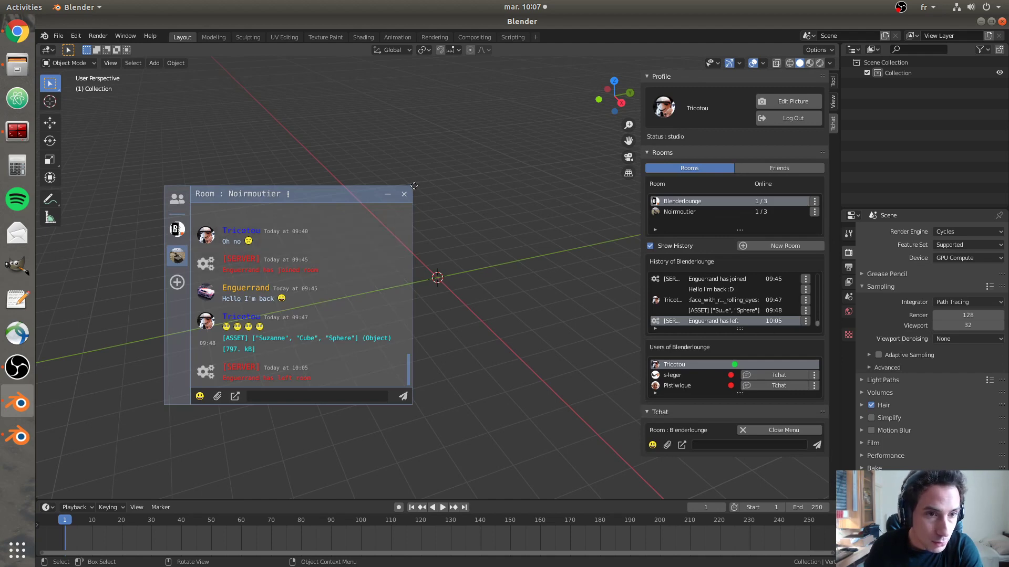
drag(413, 186, 486, 145)
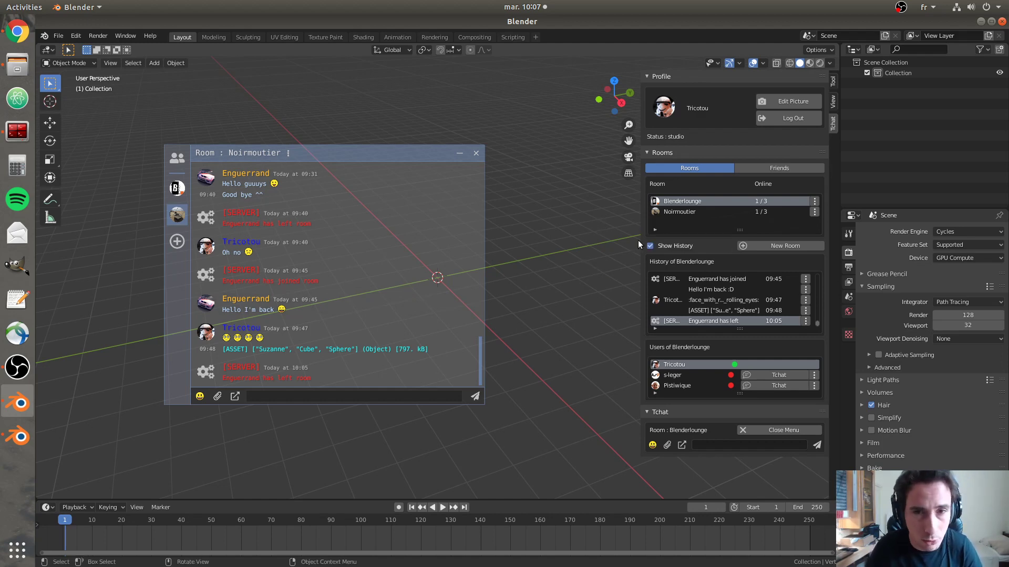
key(n)
key(n)
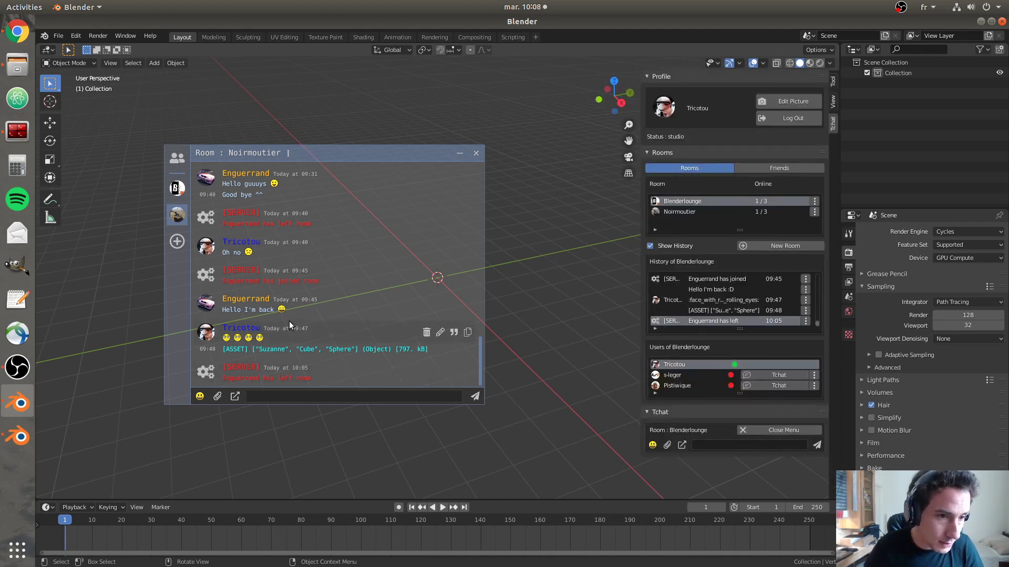
- Look through the Noirmoutier room's message history and the friends list, and return to the rooms
mouse_move(337, 237)
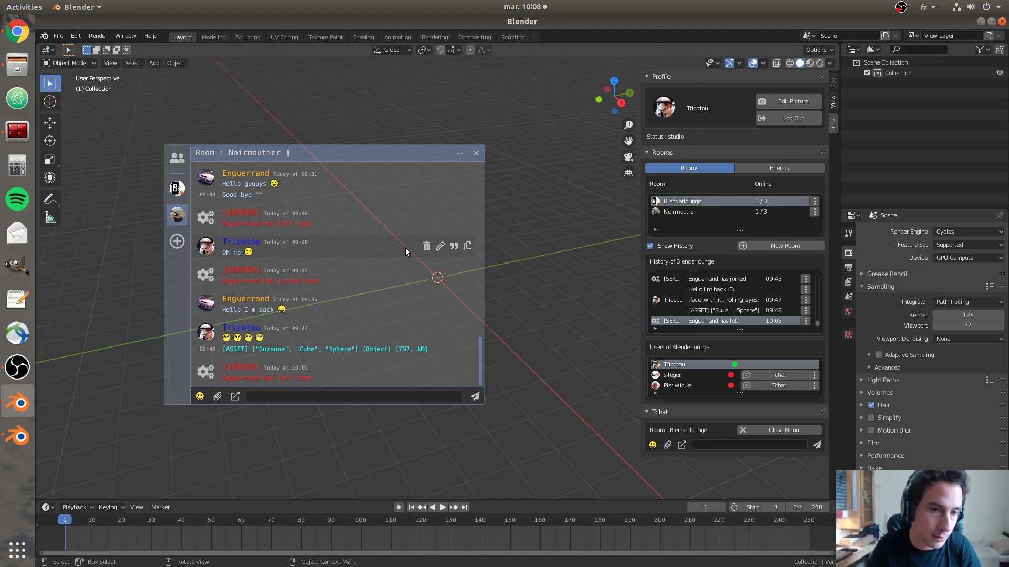
scroll(321, 251, up, 3)
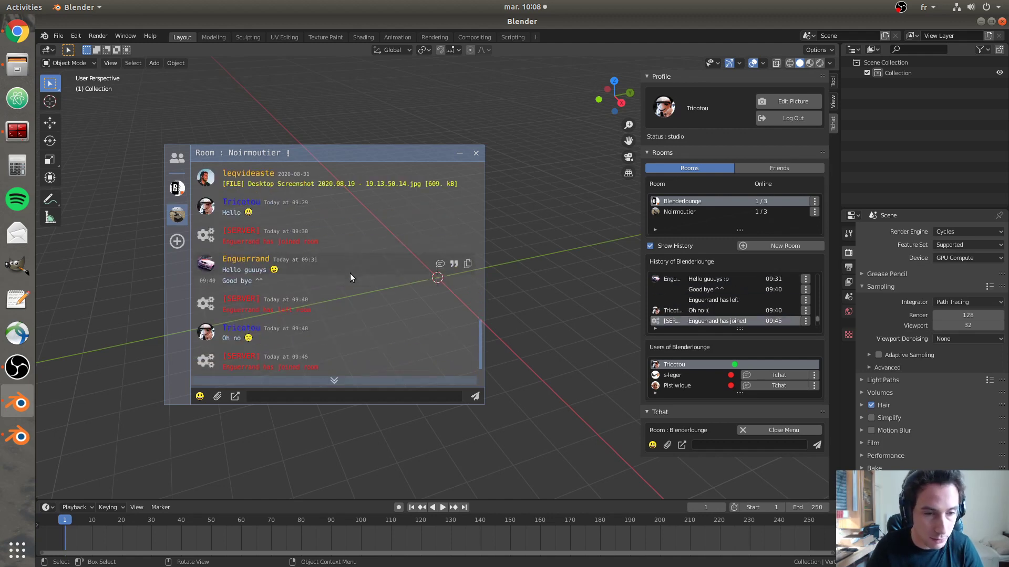
scroll(349, 276, down, 3)
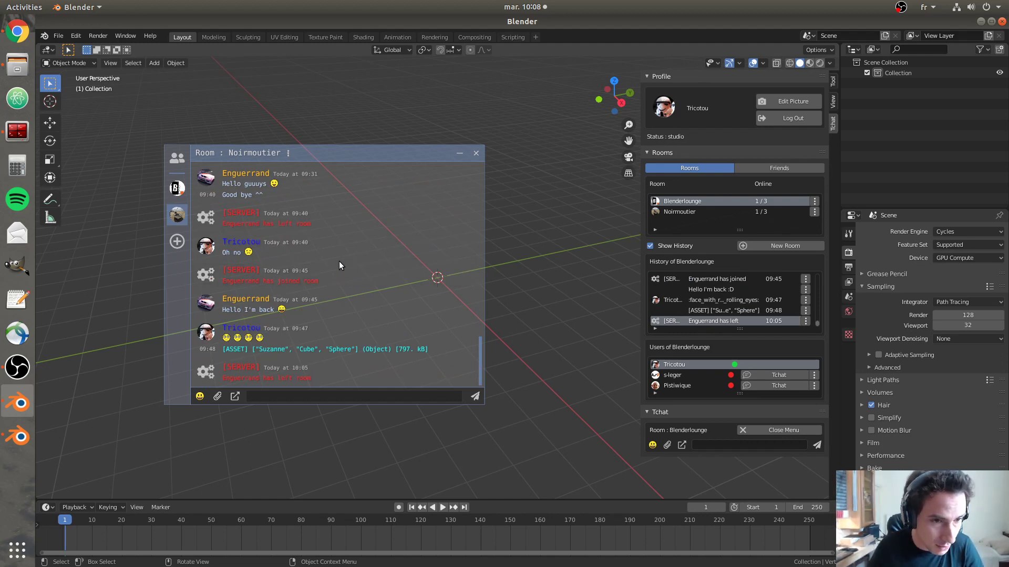
click(178, 158)
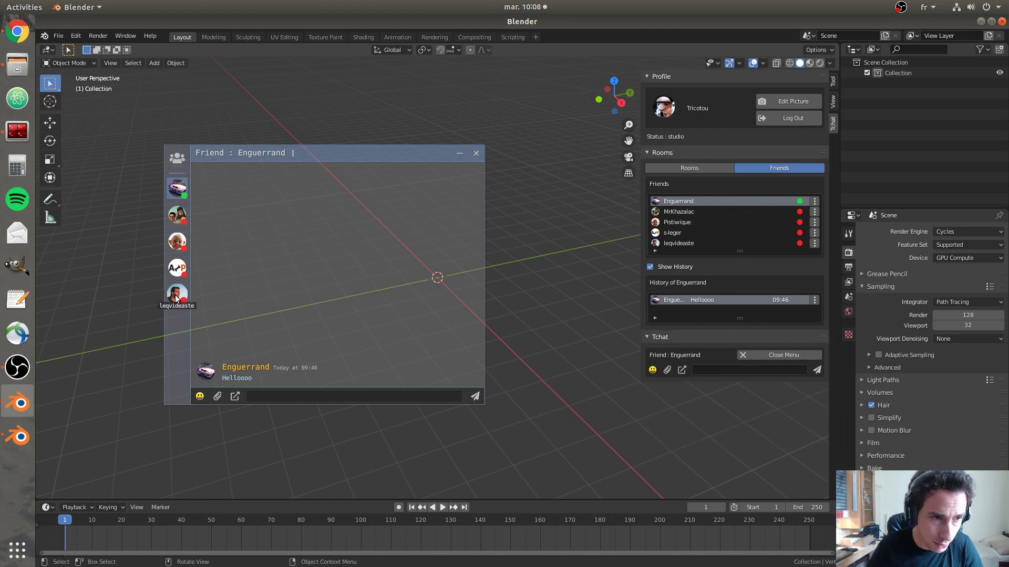
click(178, 163)
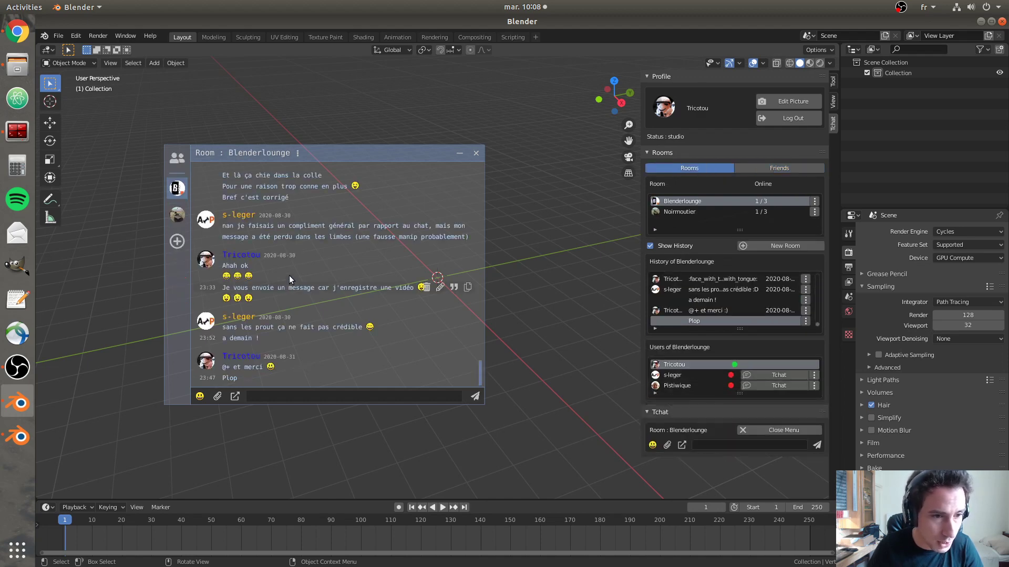
- Browse the older messages in the Blenderlounge room and jump back to the newest one
scroll(373, 305, up, 3)
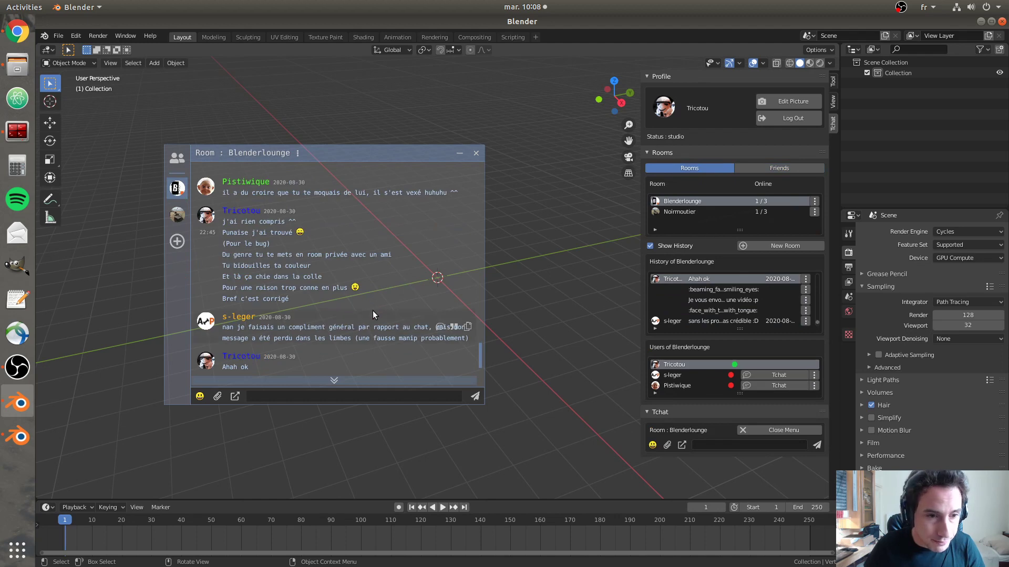
scroll(370, 304, up, 3)
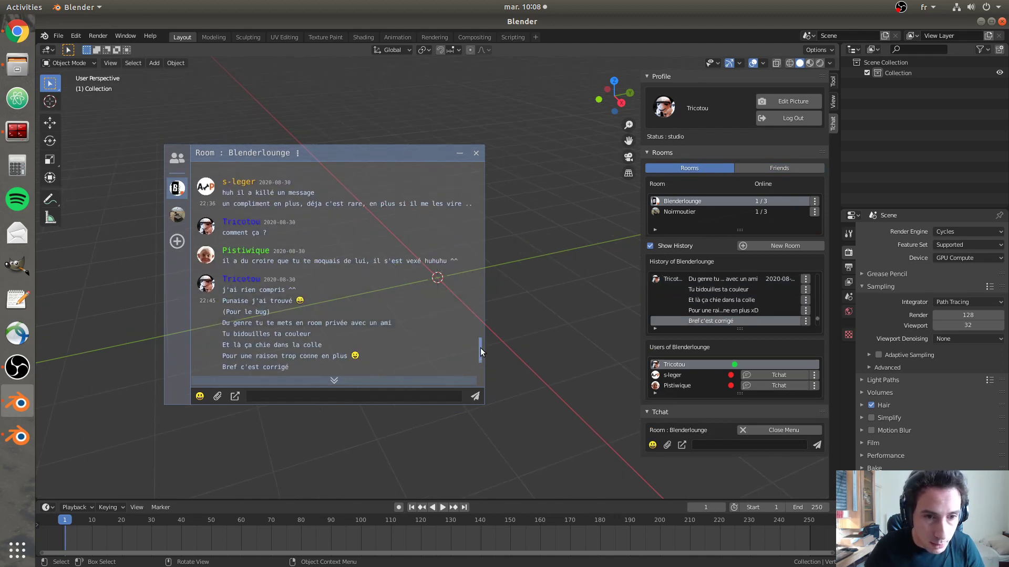
drag(480, 348, 468, 392)
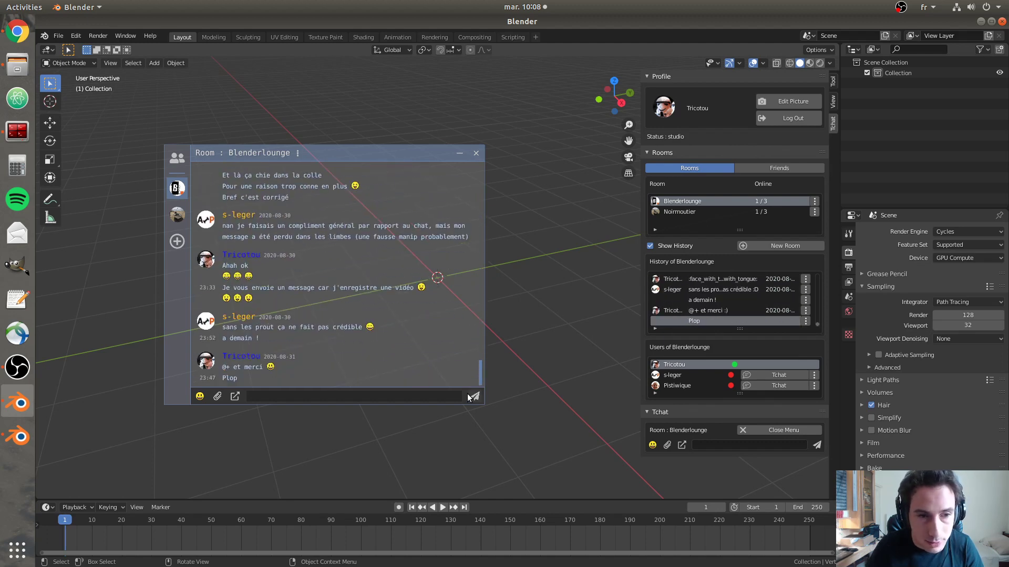
scroll(350, 291, up, 12)
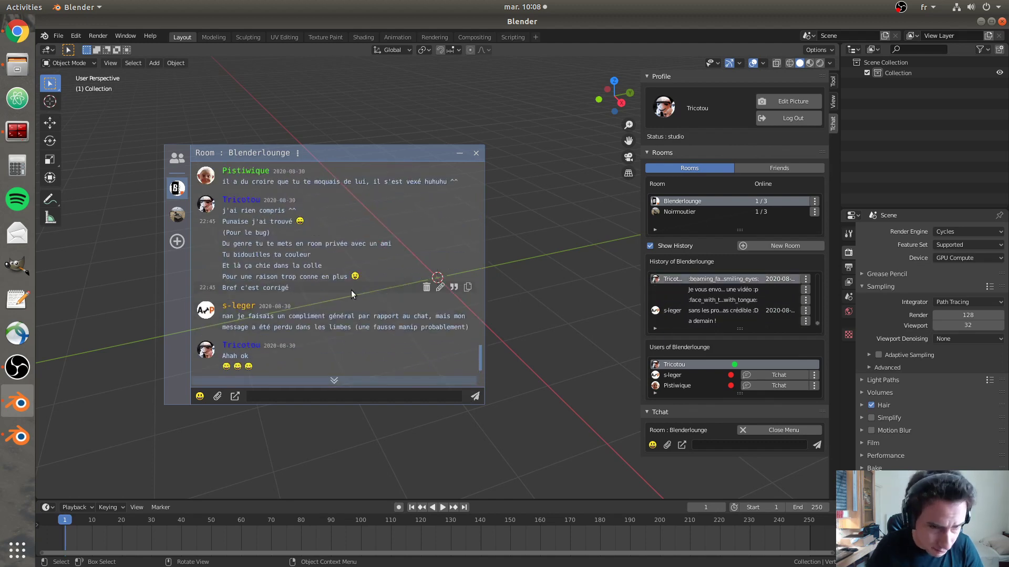
click(340, 379)
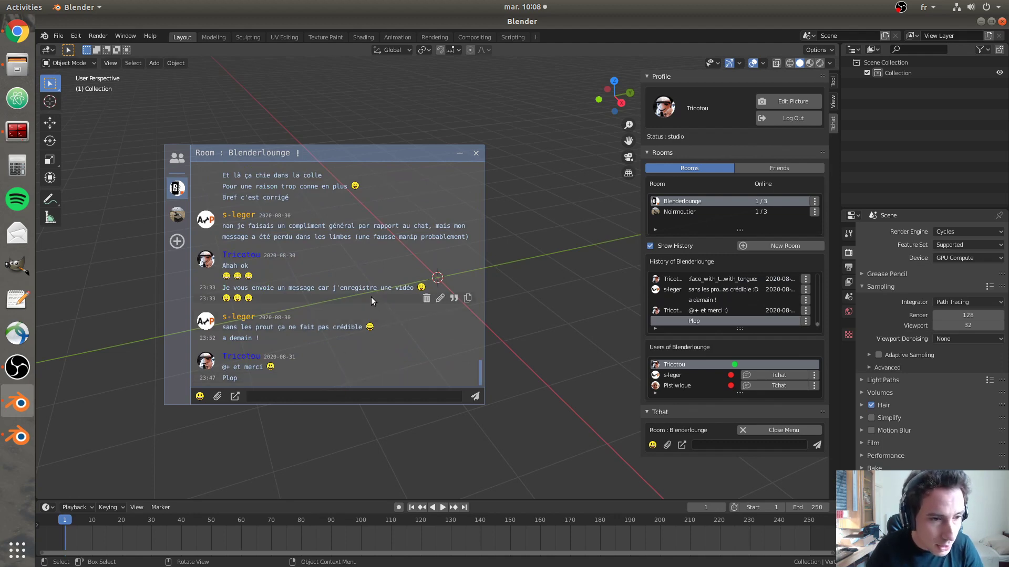
- Send the message "Coucou" in the Noirmoutier room
click(177, 215)
click(273, 393)
text(Coucou)
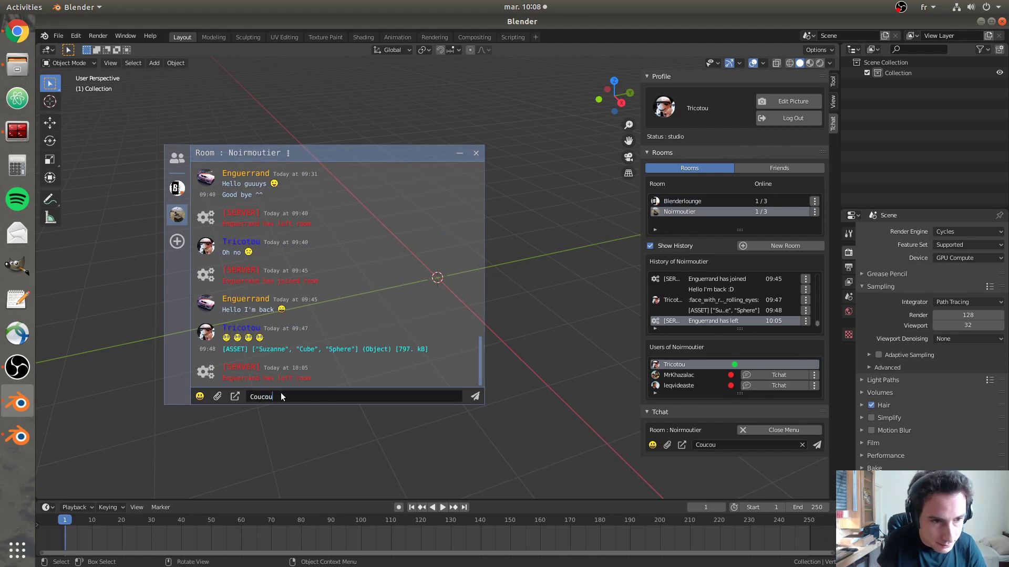
key(Return)
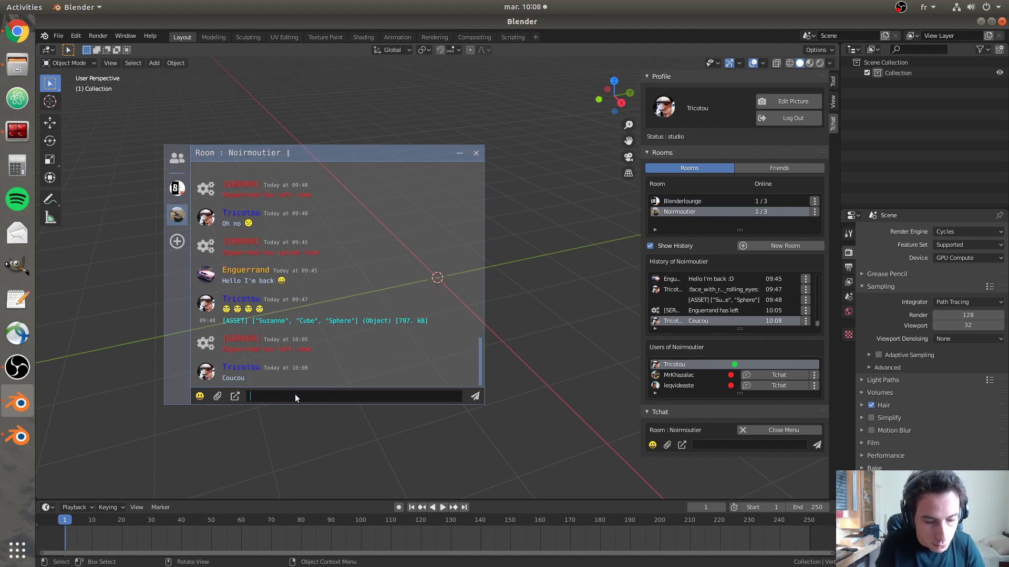
text(Coucouc)
key(Left)
key(Left)
key(Left)
key(Left)
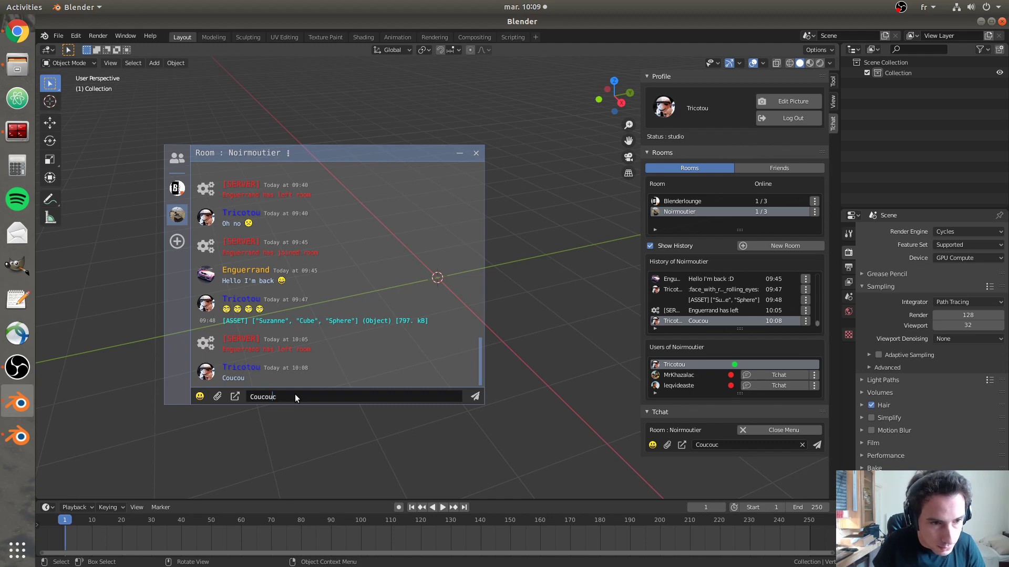
key(BackSpace)
key(BackSpace)
key(BackSpace)
key(BackSpace)
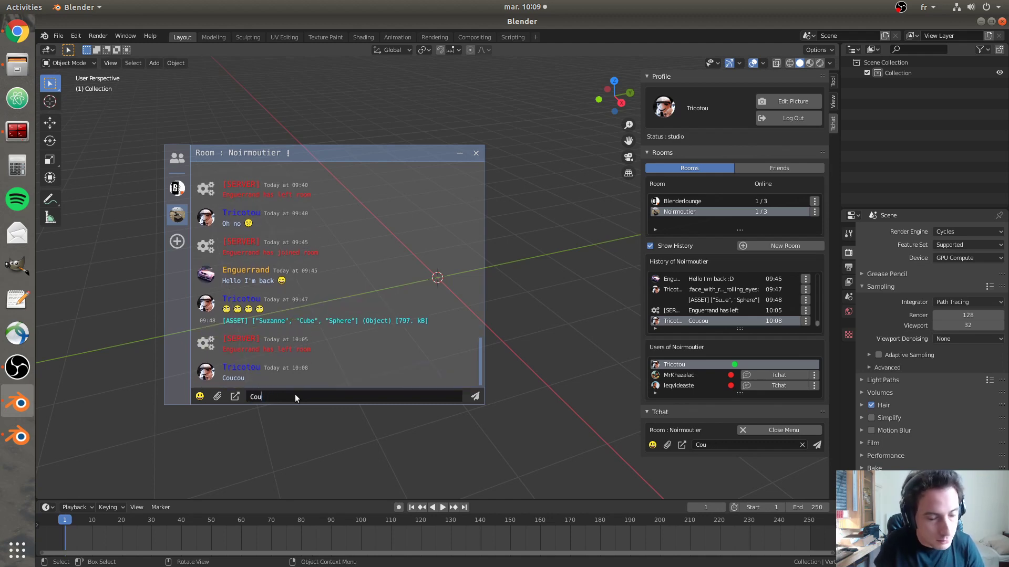
key(BackSpace)
key(BackSpace)
key(BackSpace)
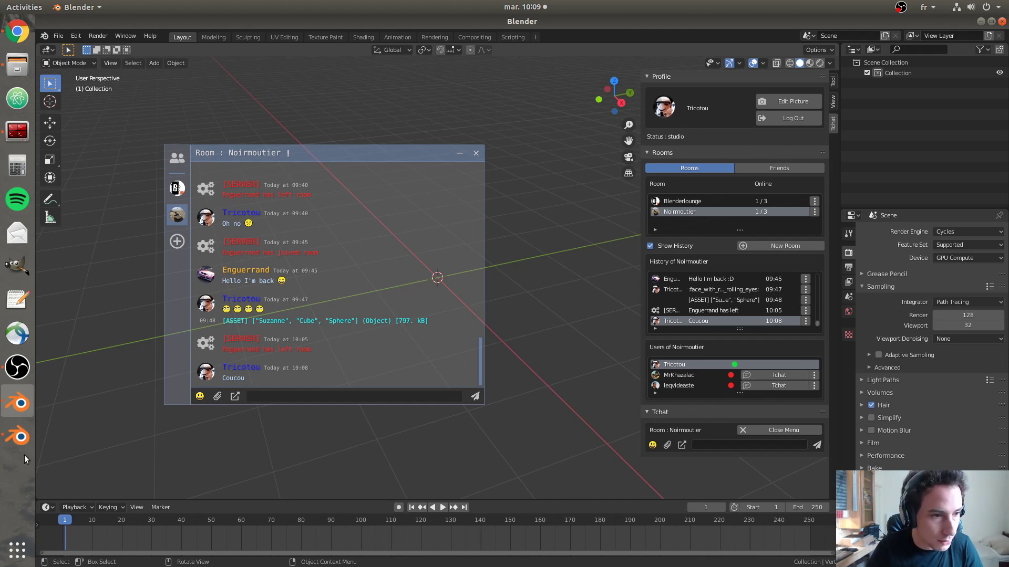
- Switch to the second Blender window and open its form for creating or joining a room
click(19, 437)
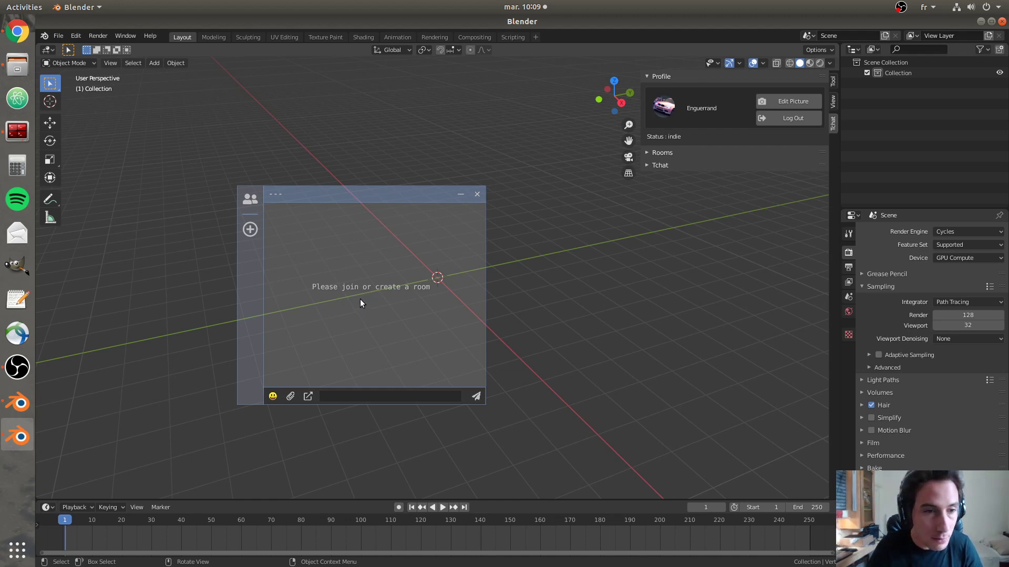
click(250, 230)
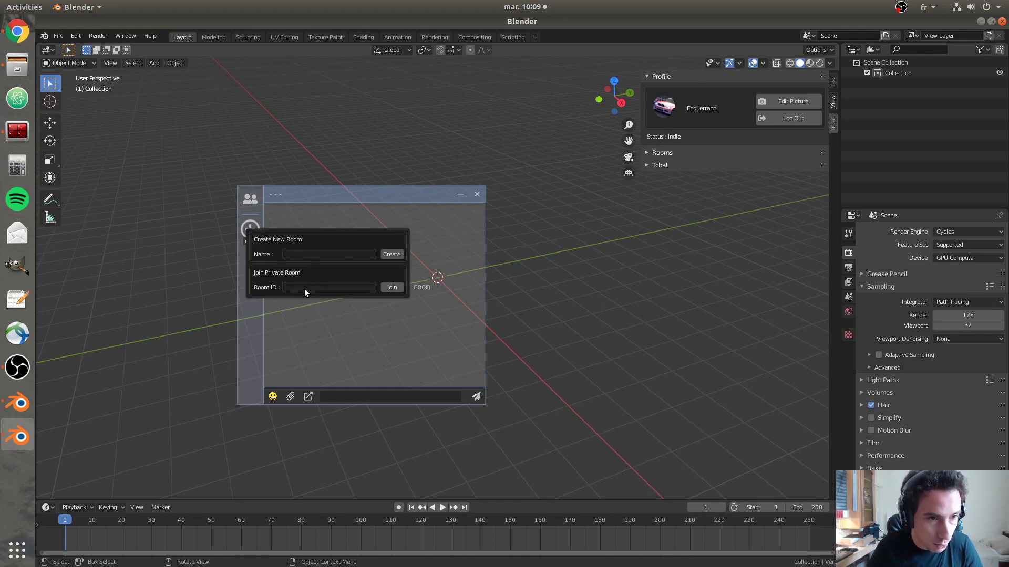
- Copy the Noirmoutier room's ID from the first Blender window and return to the second one
click(18, 402)
click(290, 153)
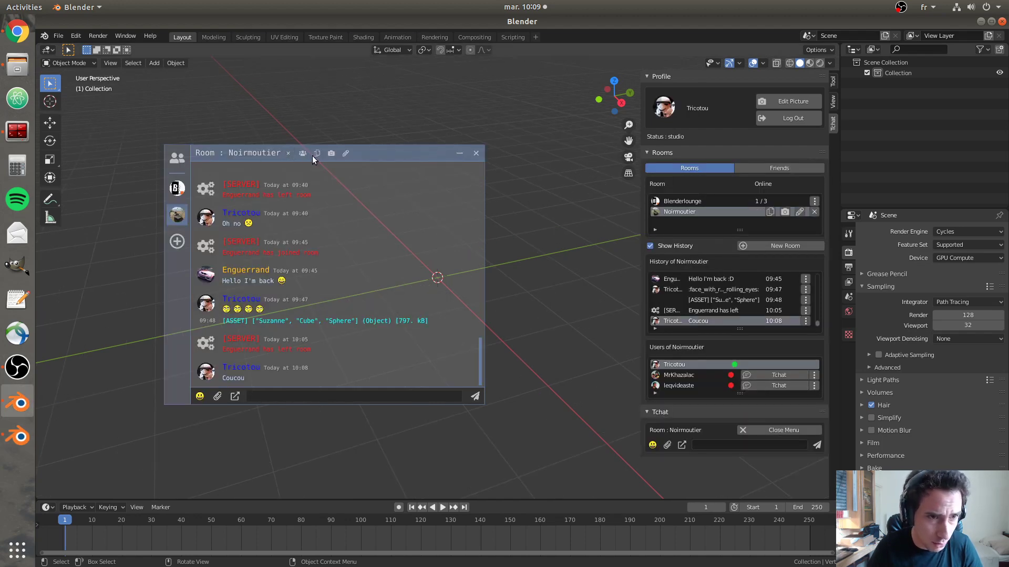
click(317, 153)
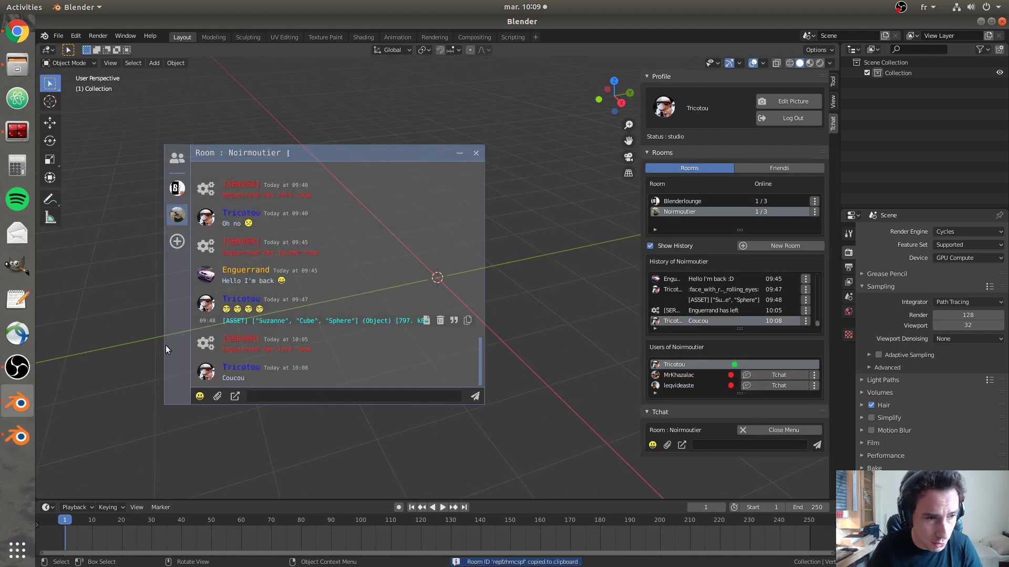
click(19, 436)
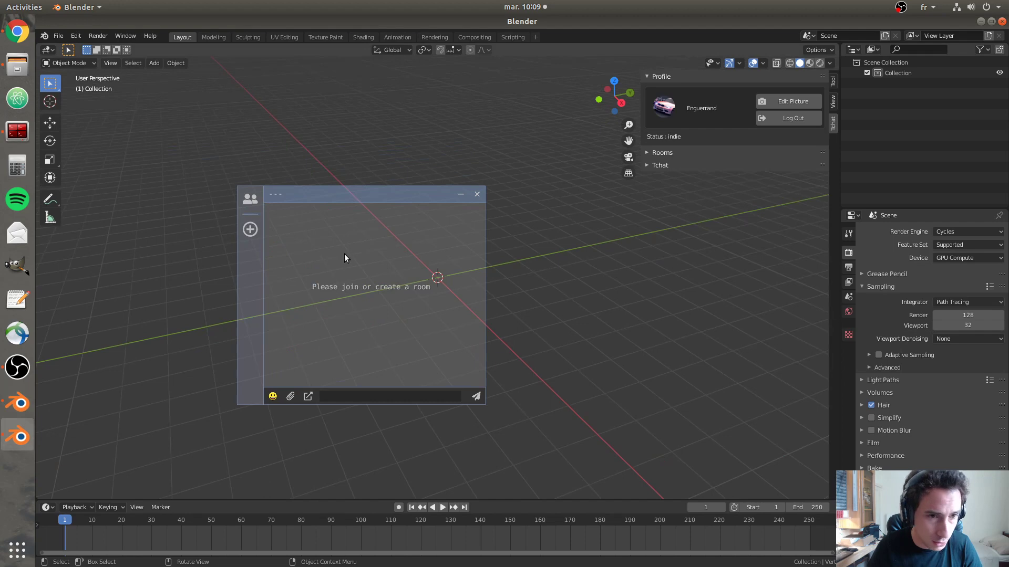
- Join the private Noirmoutier room by entering the copied room ID
click(251, 227)
click(305, 282)
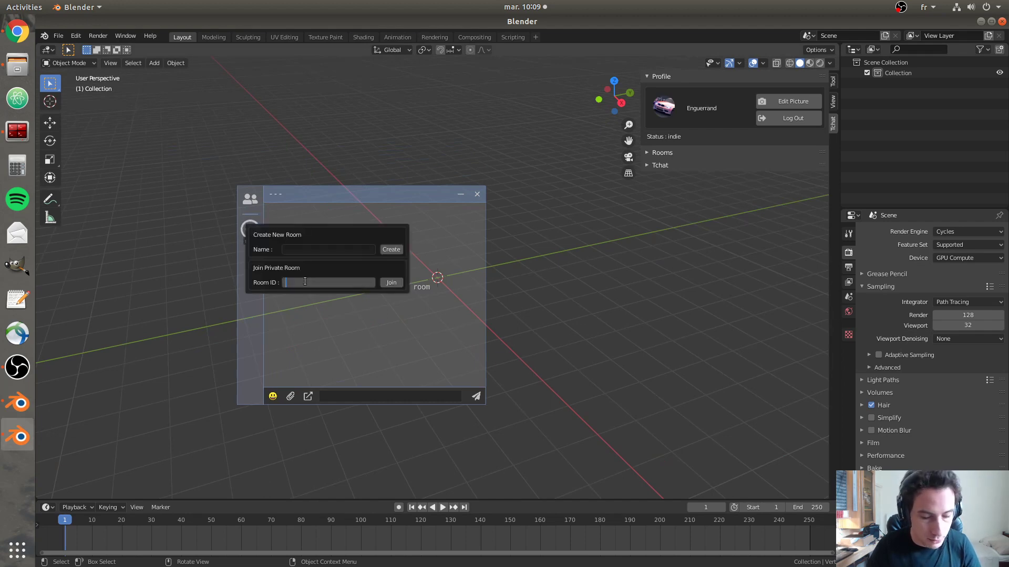
key(ctrl+v)
click(389, 284)
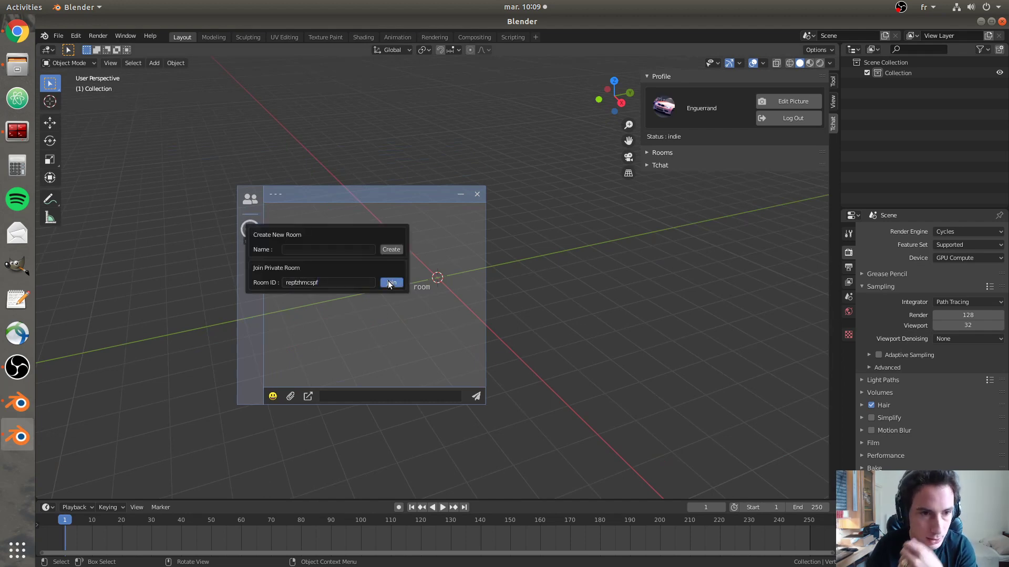
- Send the message "Coucou" in the Noirmoutier room from the second Blender window
click(375, 393)
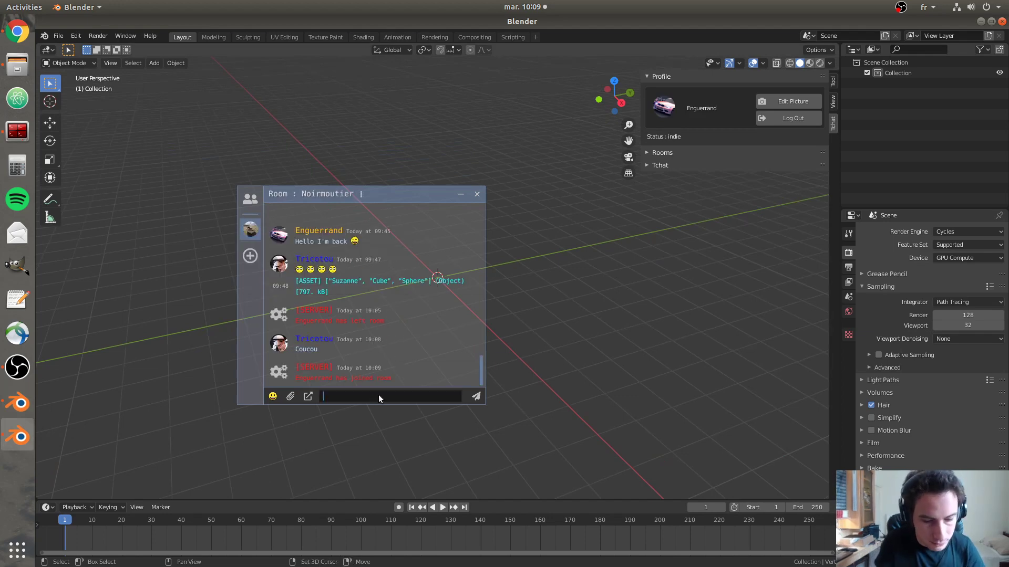
text(Coucou)
key(Return)
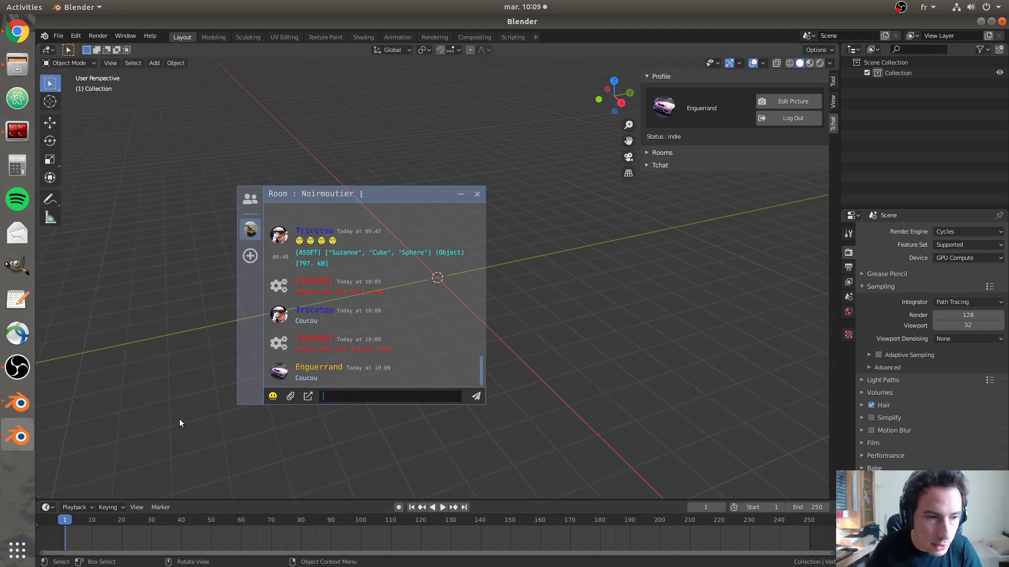
- Return to the first Blender window and reply "Salut :p" in the Noirmoutier room
key(alt+Tab)
click(269, 396)
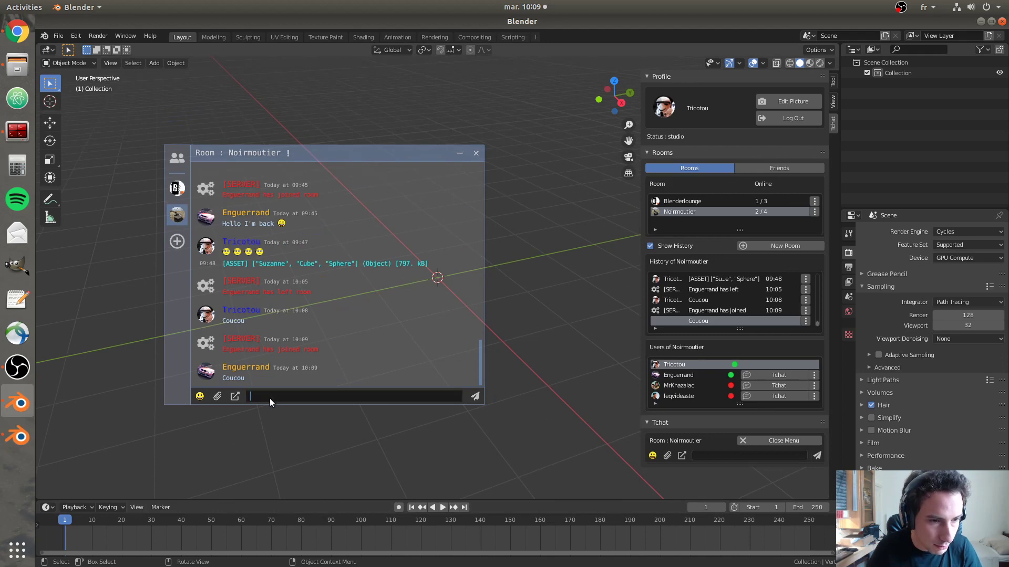
text(Salut :p)
key(Return)
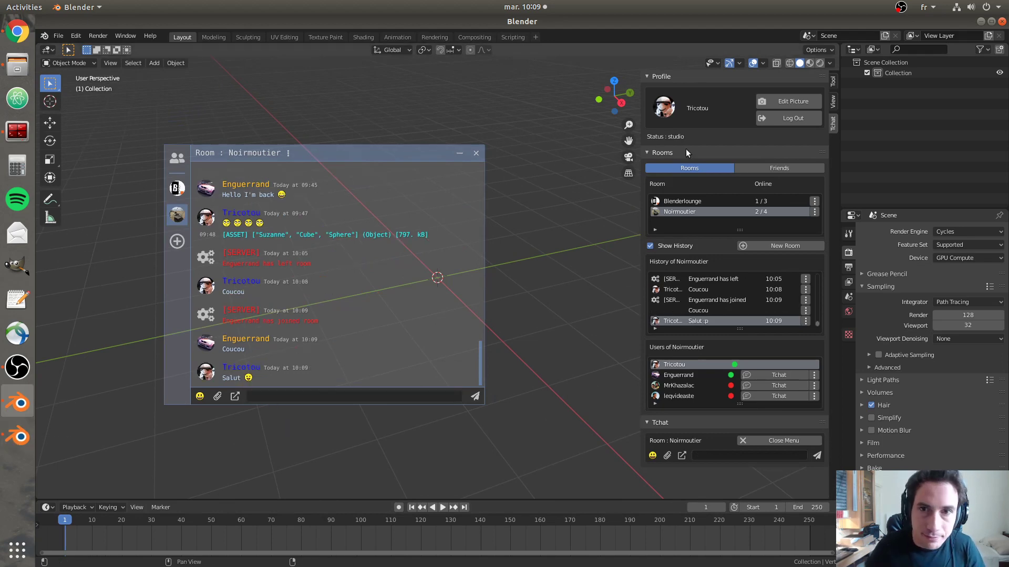
- Try to use car.png as the profile picture, framing the crop around the front of the nearest car
click(786, 98)
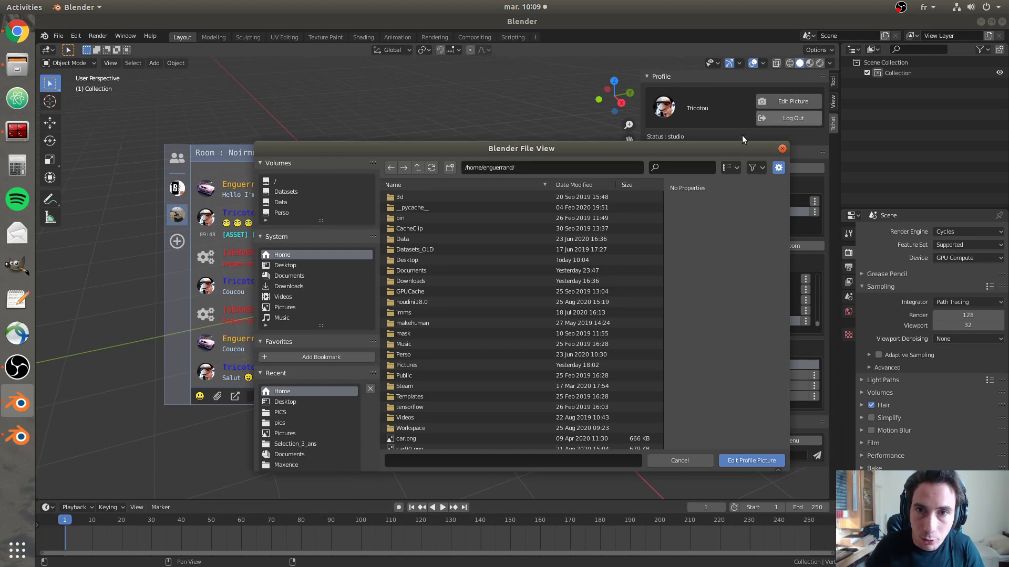
double_click(417, 439)
scroll(533, 321, down, 5)
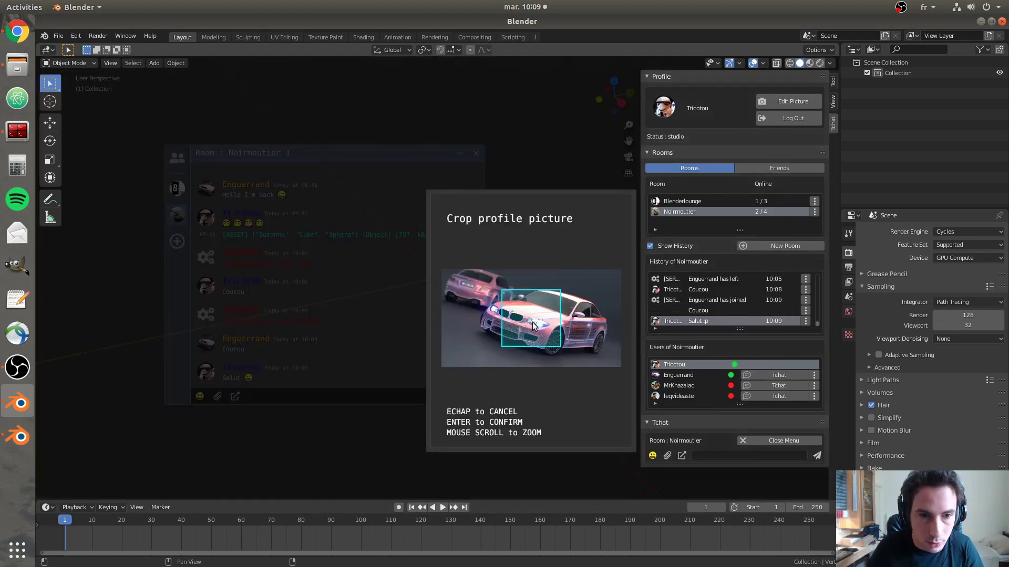
scroll(533, 322, up, 6)
mouse_move(533, 321)
mouse_down()
mouse_move(569, 331)
mouse_move(531, 315)
mouse_up()
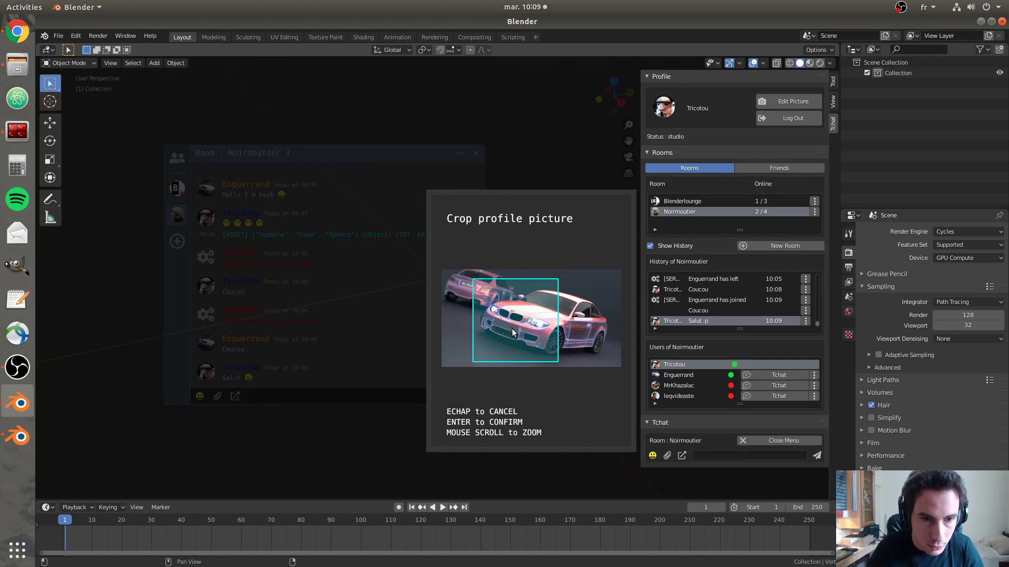
mouse_move(512, 321)
mouse_down()
mouse_move(556, 322)
mouse_move(514, 320)
mouse_up()
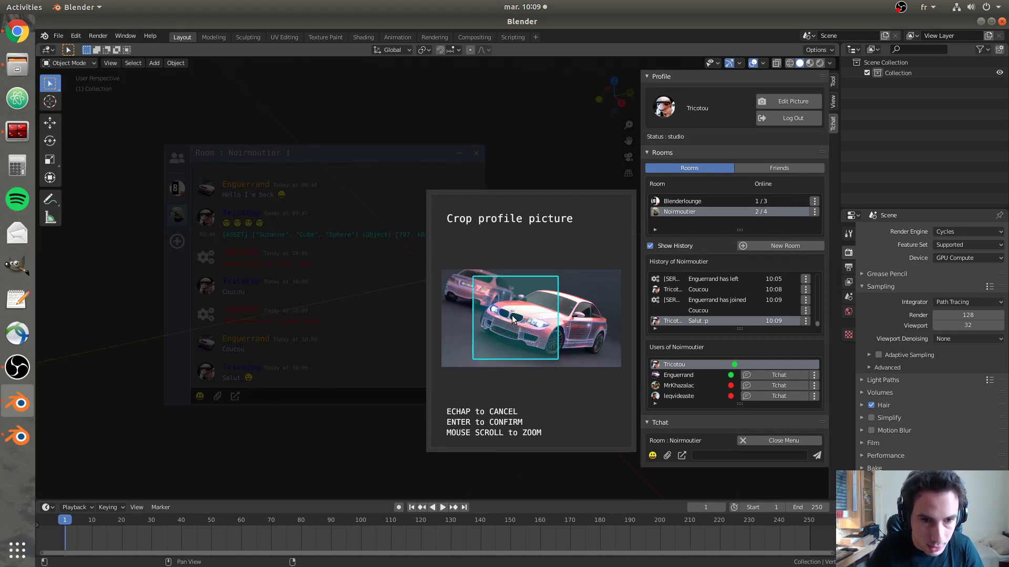
scroll(514, 320, down, 3)
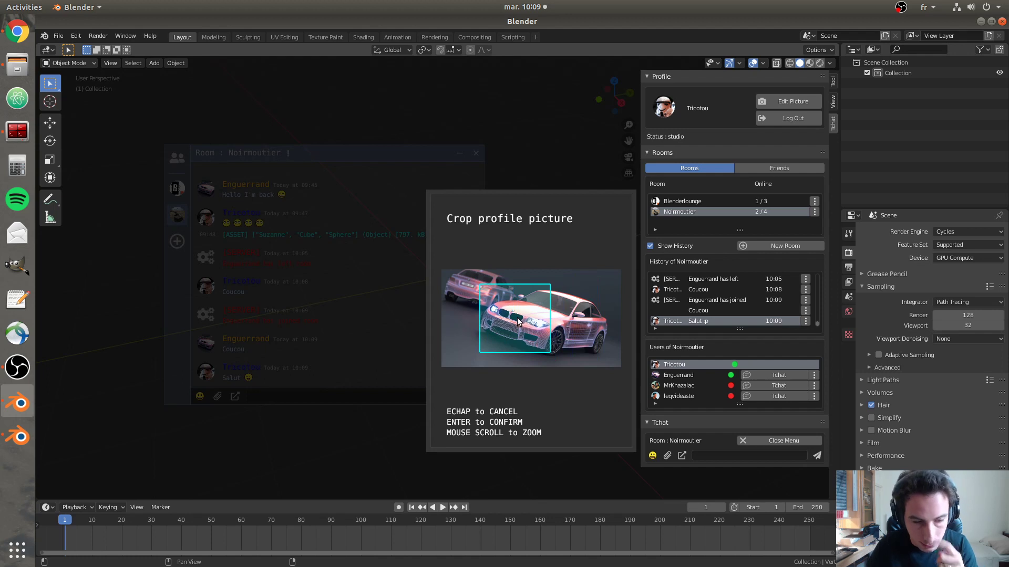
key(Return)
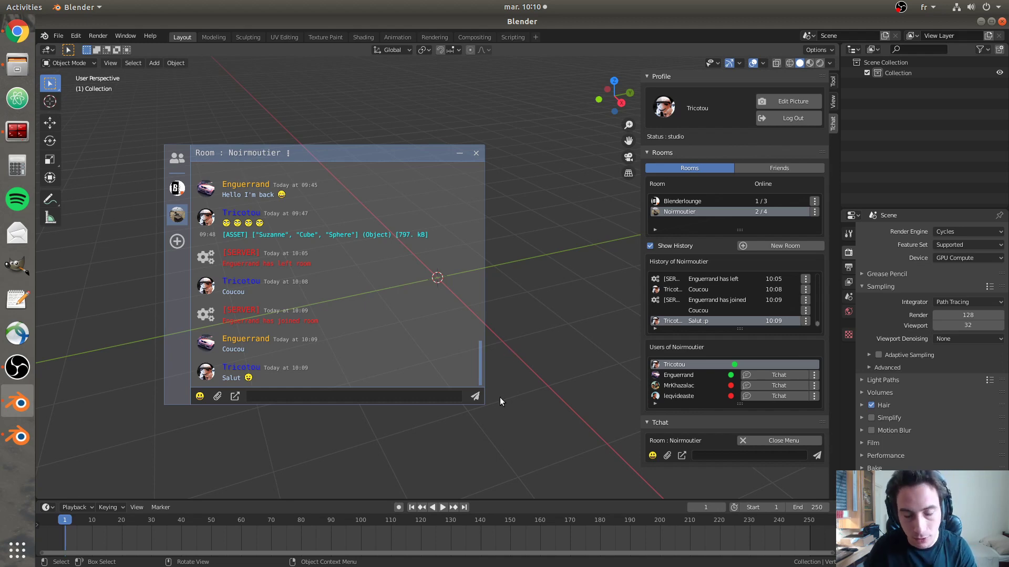
- Hide the sidebar and look through the emoji picker's categories, including Smileys Emotion, People Body and Animals Nature
key(n)
mouse_move(290, 373)
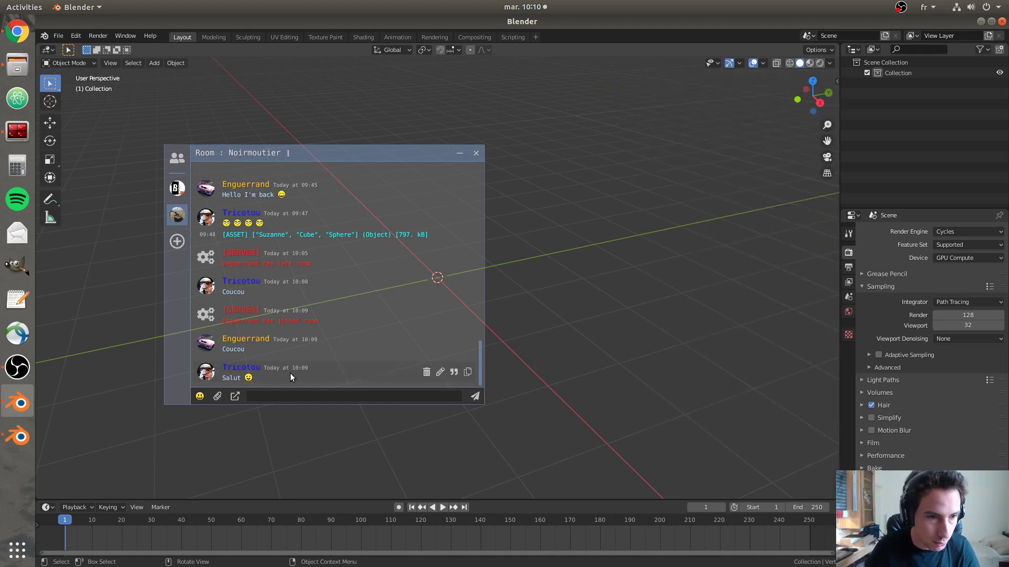
click(200, 396)
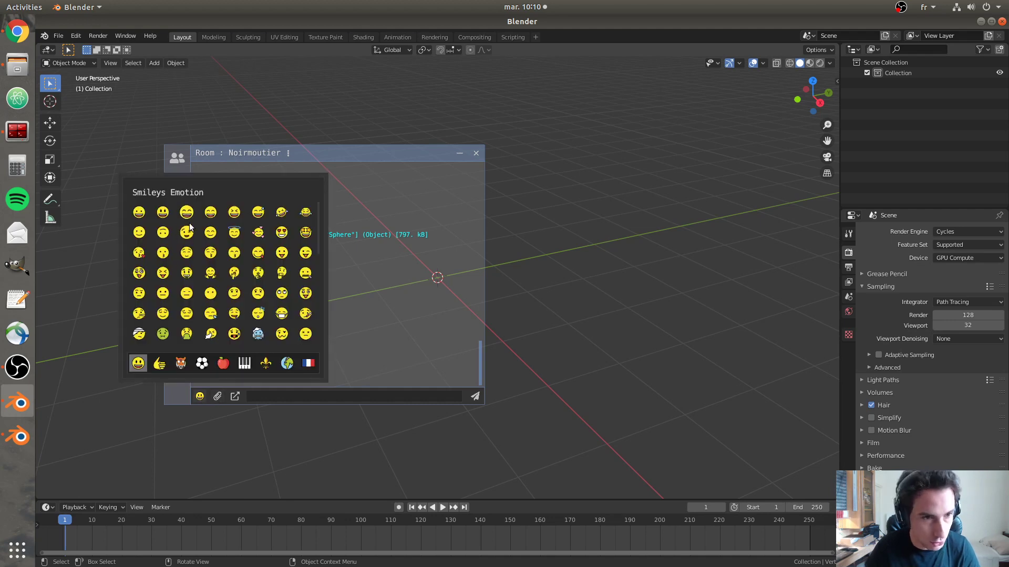
scroll(191, 253, down, 5)
scroll(194, 282, up, 5)
click(159, 363)
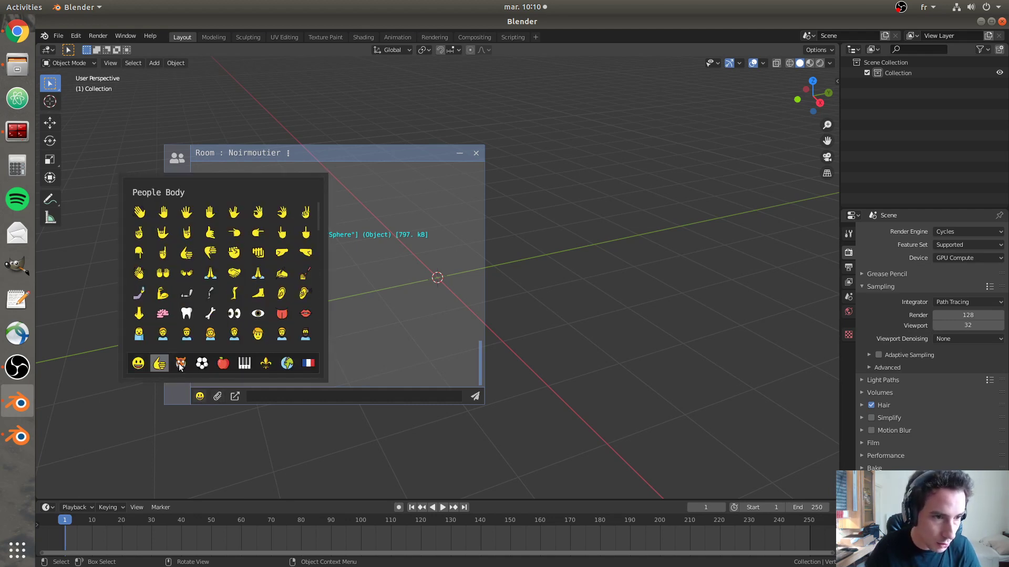
click(180, 365)
click(204, 364)
click(226, 364)
click(204, 364)
click(182, 367)
click(160, 364)
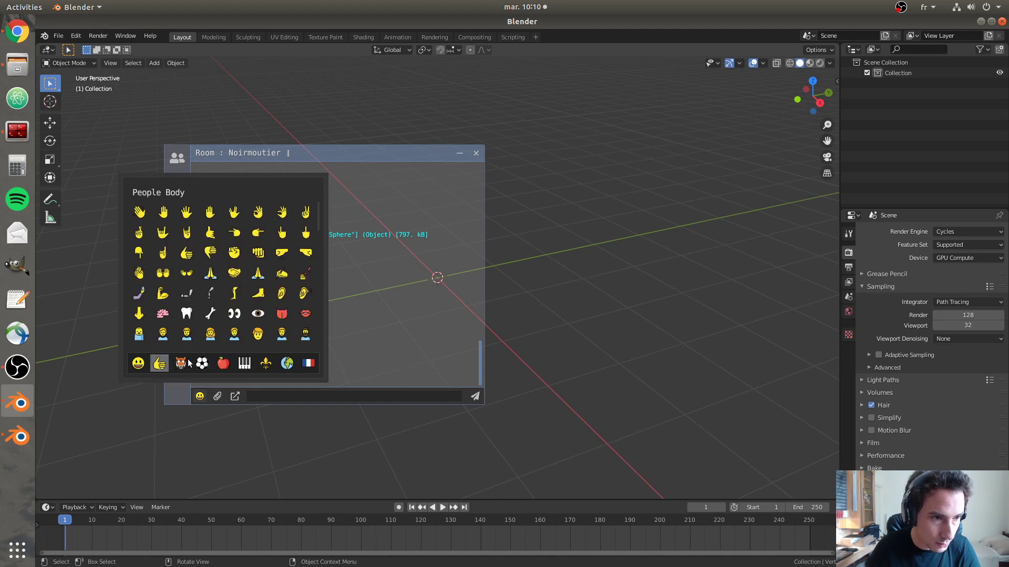
click(180, 363)
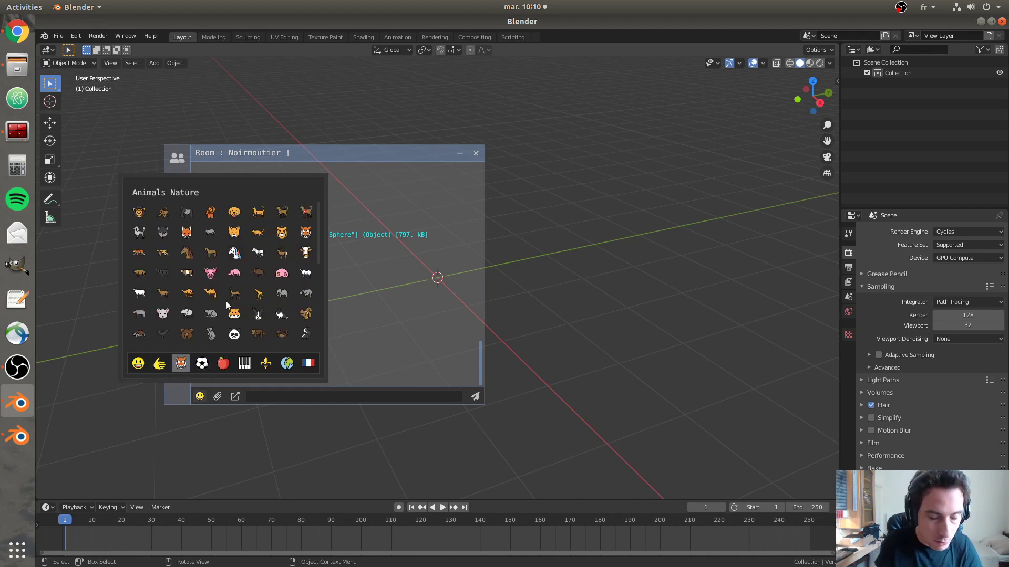
- Search the emojis for "rollin" and send three rolling-eyes emojis in the Noirmoutier room
text(e)
key(BackSpace)
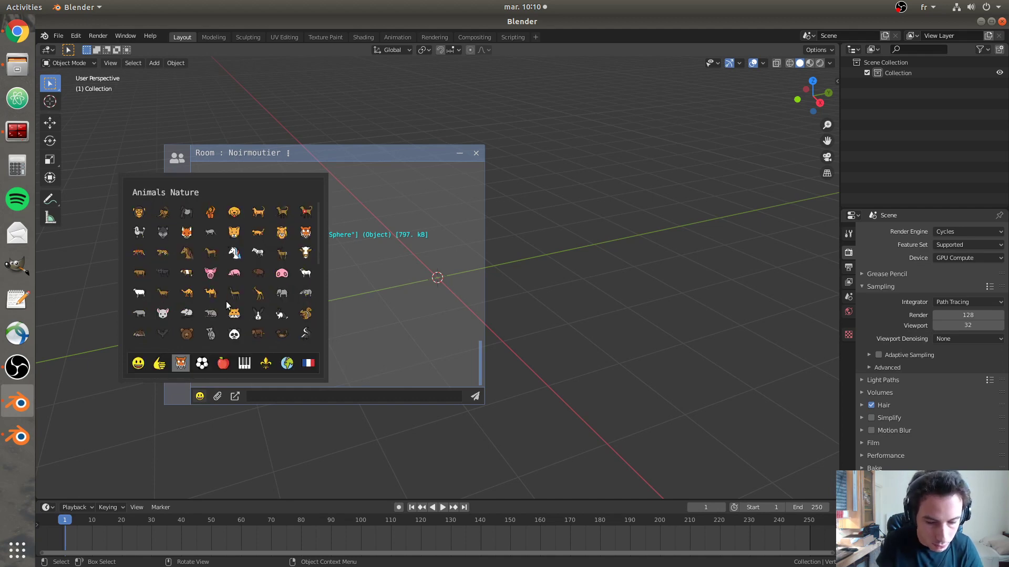
text(rollin)
click(163, 214)
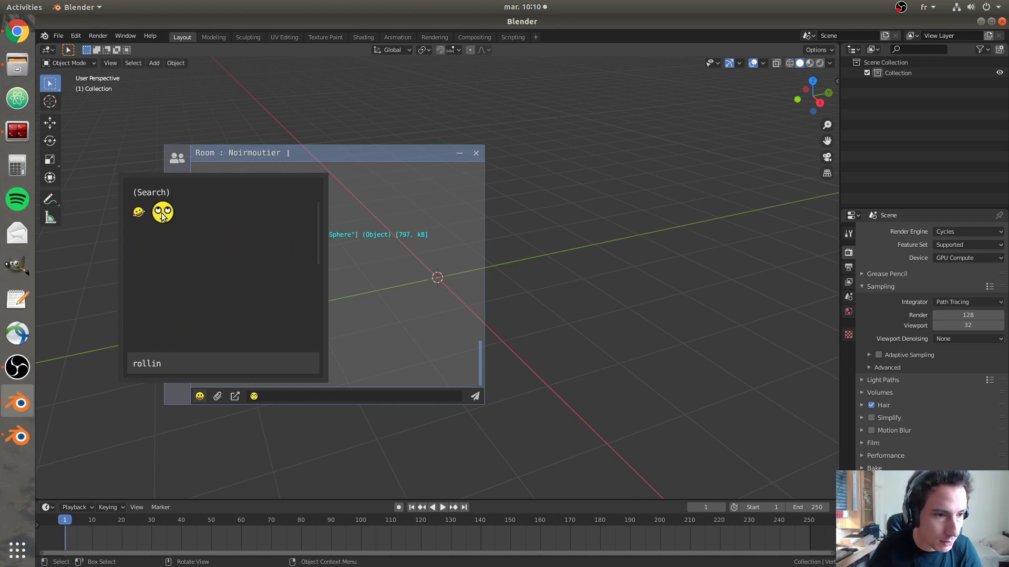
click(163, 213)
click(163, 214)
key(Escape)
key(Return)
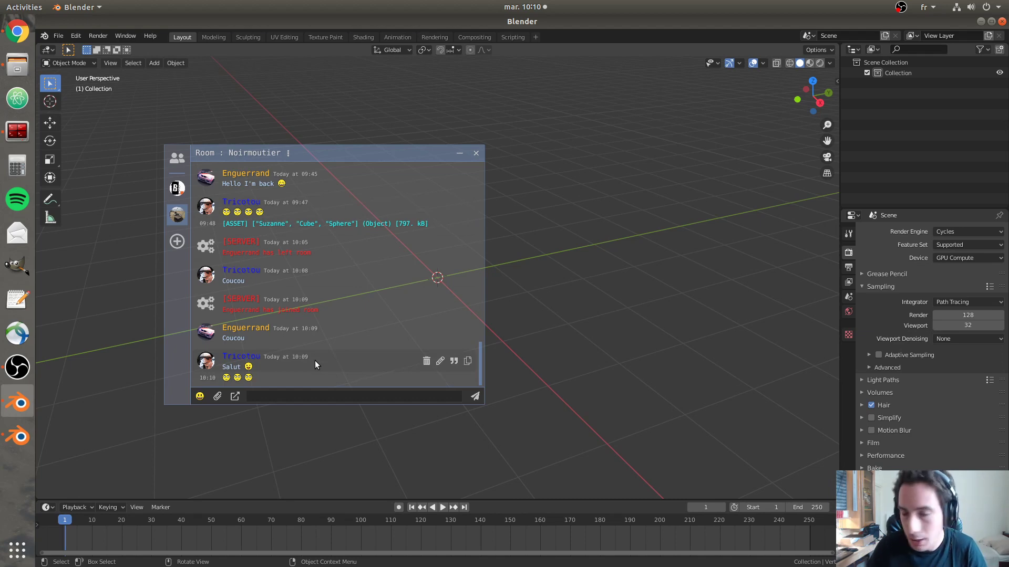
- Examine the file browser for sharing a file without sending one, and the download option of the screenshot file in the room's history
click(219, 398)
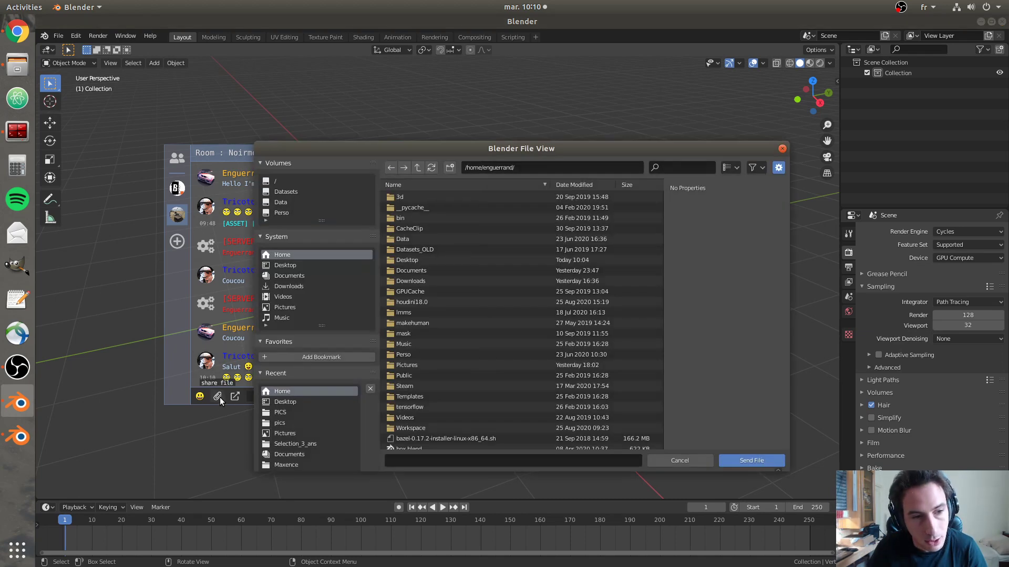
scroll(524, 336, down, 3)
scroll(605, 378, up, 3)
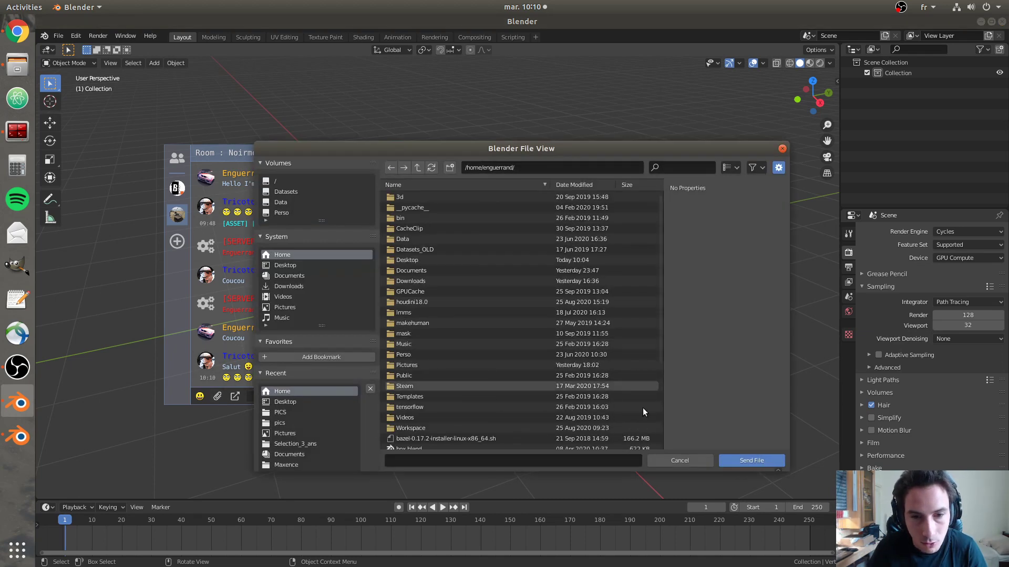
click(679, 460)
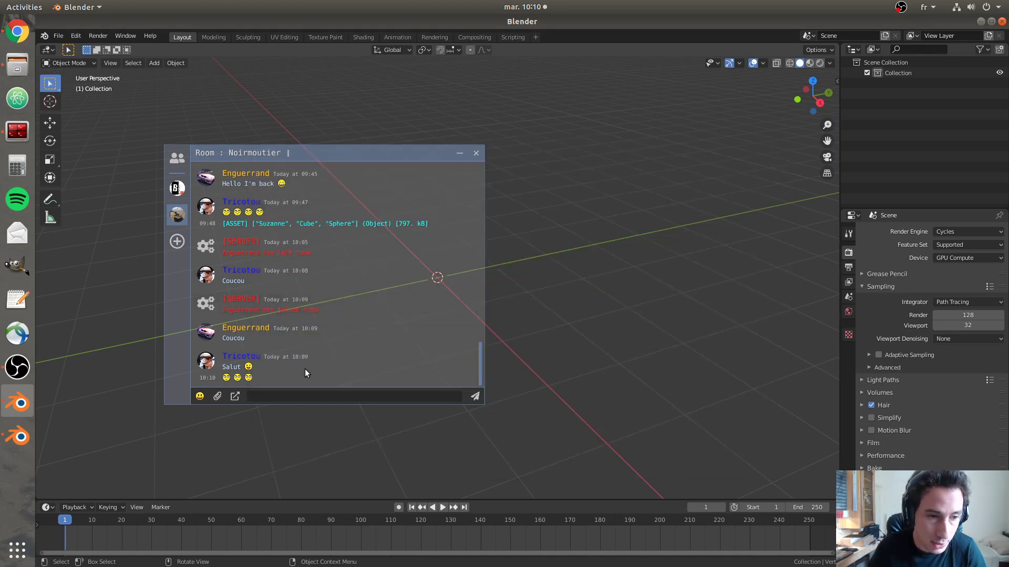
scroll(307, 285, up, 10)
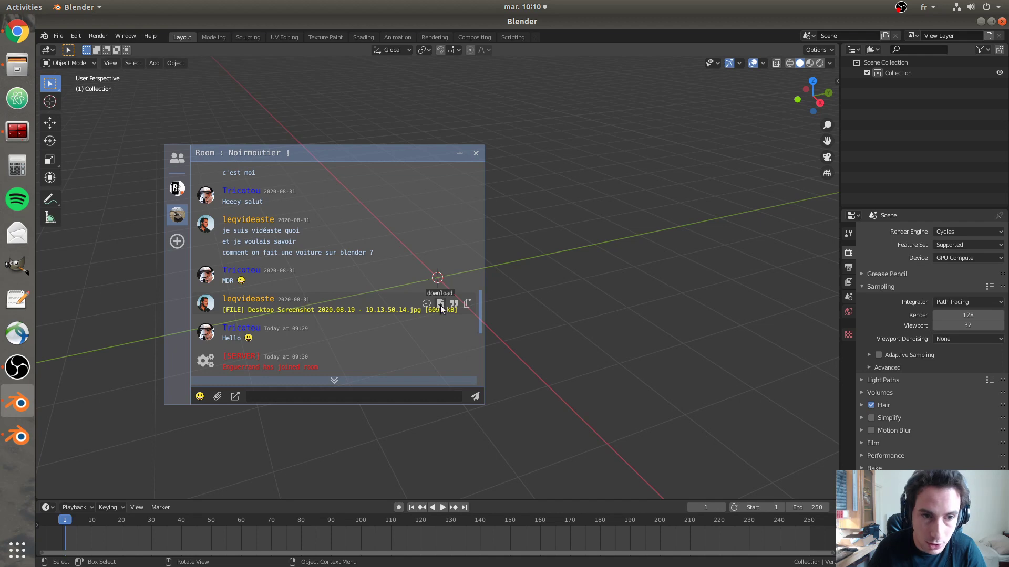
scroll(331, 295, down, 10)
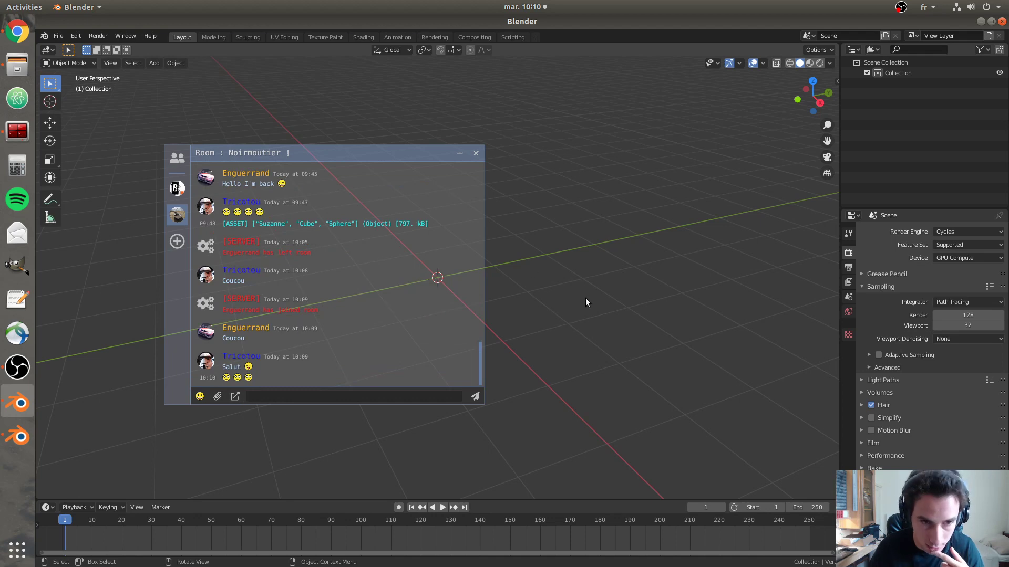
- Add a mesh circle and move it away from the chat window into the empty part of the viewport
key(shift+a)
mouse_move(566, 294)
click(610, 308)
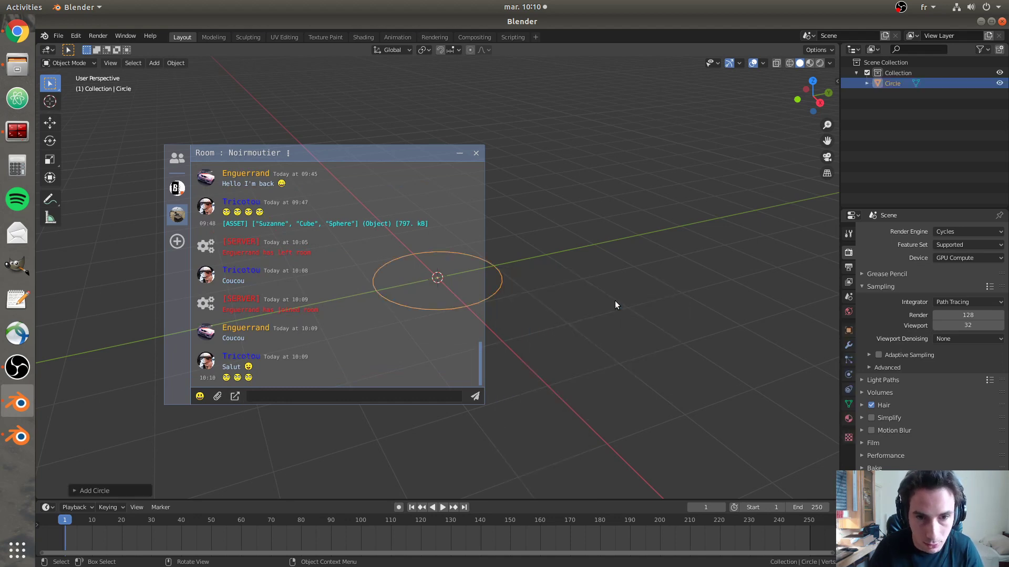
key(g)
click(631, 301)
- Add a mesh cube and move it above the circle, clear of the chat window
key(shift+a)
mouse_move(694, 289)
click(738, 298)
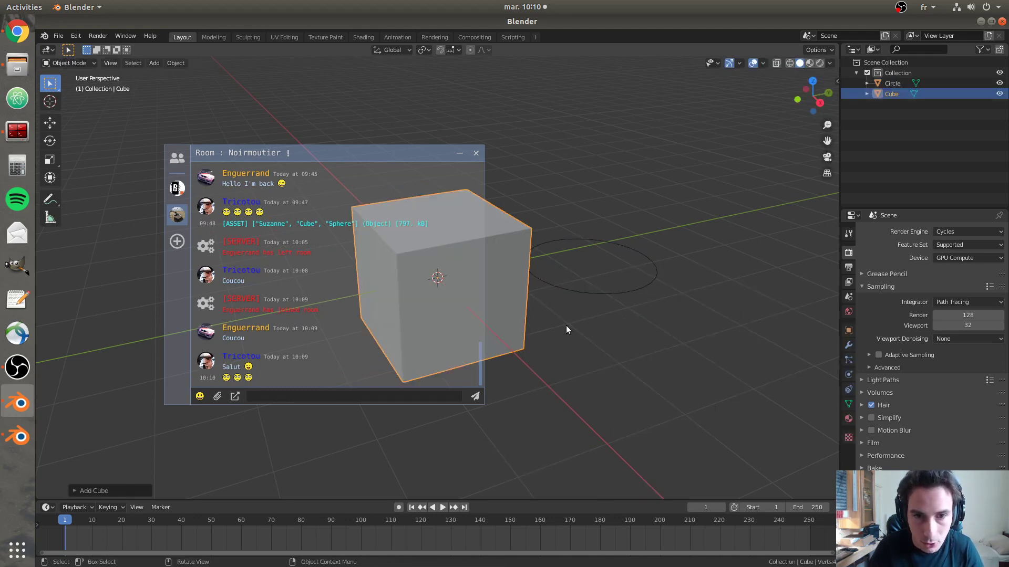
key(g)
click(769, 249)
- Add a mesh torus and move it below the circle, beside the chat window
key(shift+a)
mouse_move(716, 265)
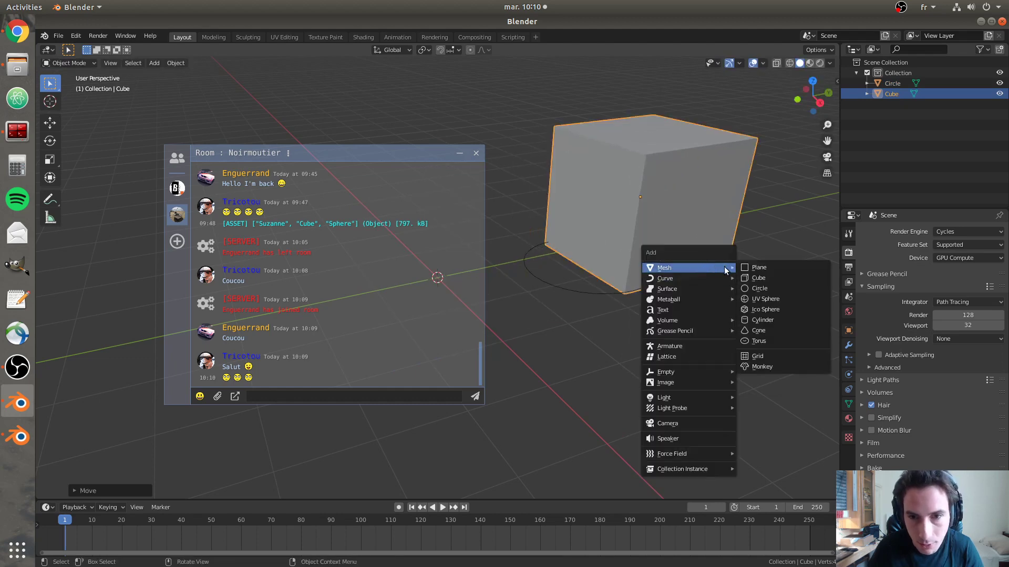
click(756, 340)
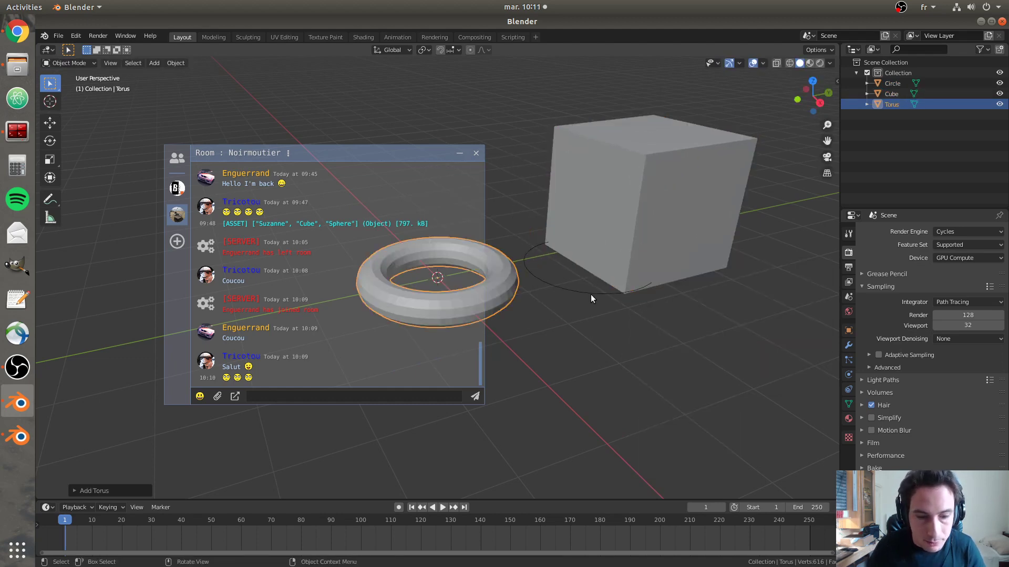
key(g)
click(710, 341)
- Move the cube slightly farther up from the circle and deselect all objects
click(671, 273)
key(g)
click(675, 268)
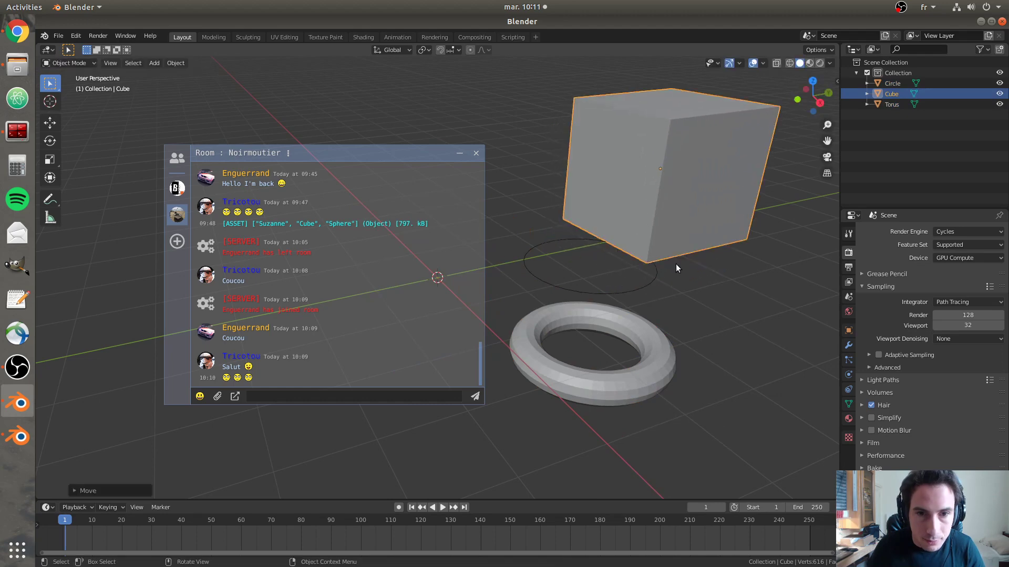
click(665, 295)
- Examine the asset types that can be shared with the Noirmoutier room, and return the sharing mode from Asset to Selection
click(229, 398)
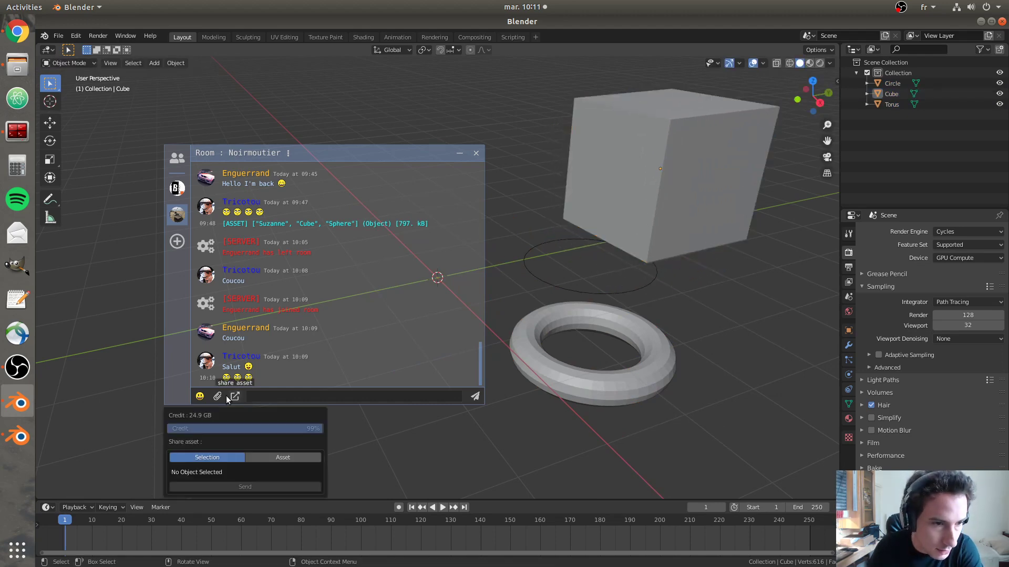
click(260, 456)
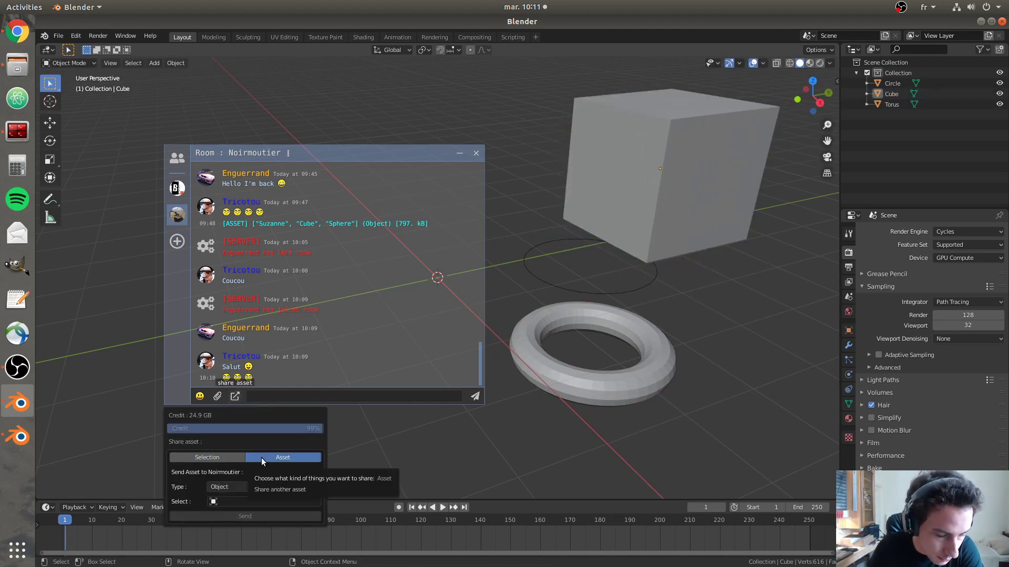
click(264, 487)
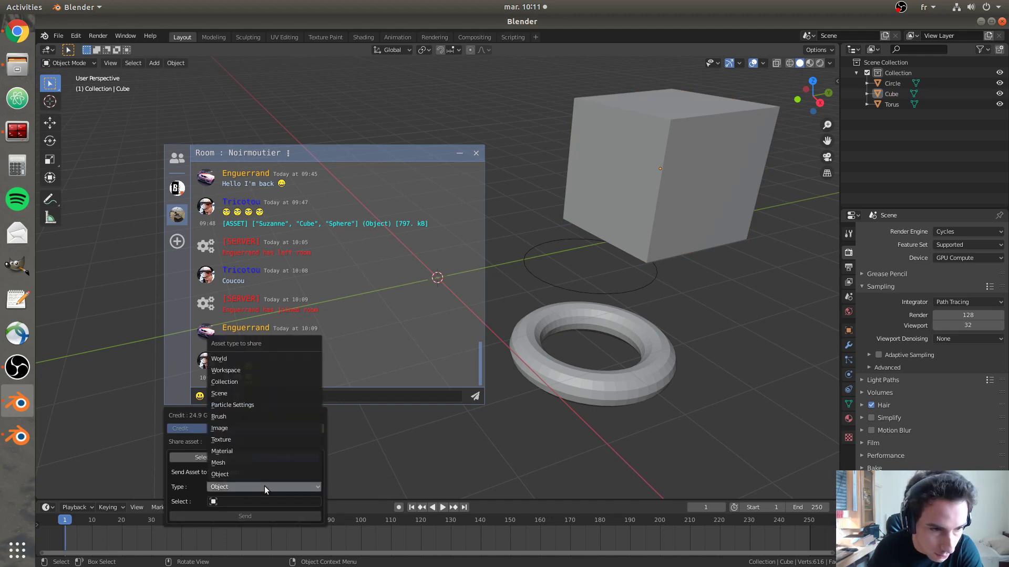
click(261, 405)
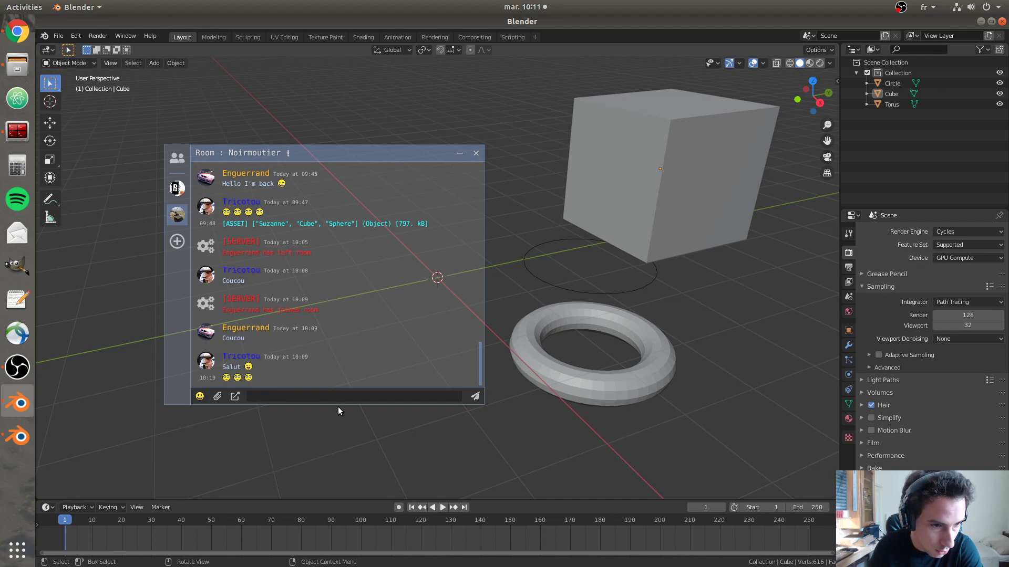
click(237, 399)
click(212, 459)
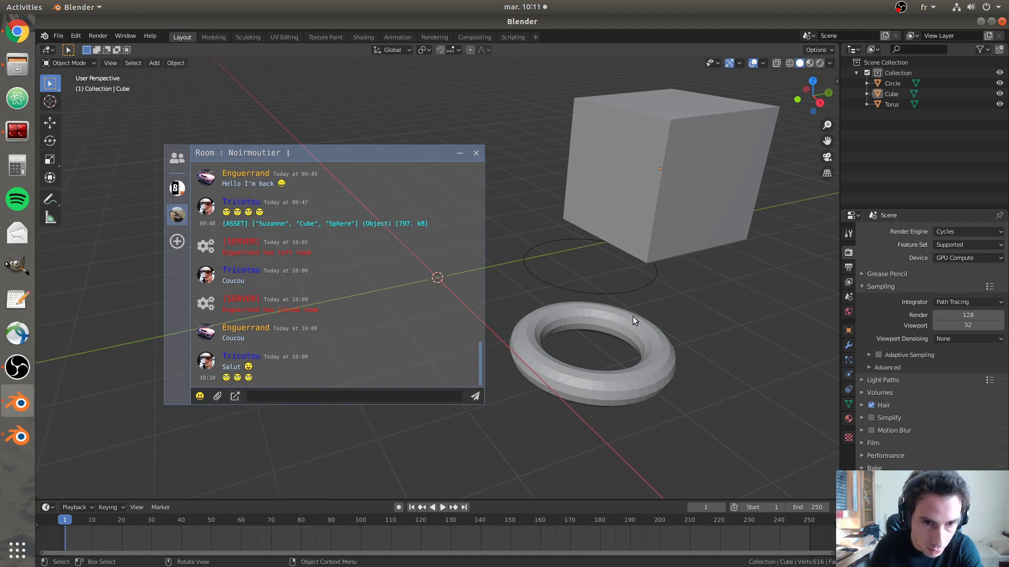
- Select the circle, cube and torus and share the selection with the Noirmoutier room
drag(513, 114, 634, 409)
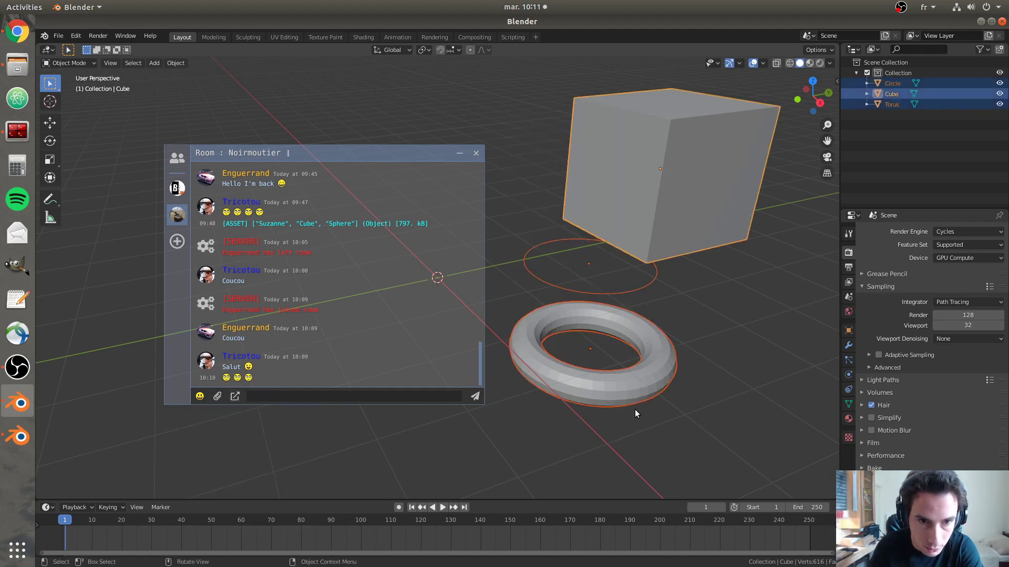
click(233, 397)
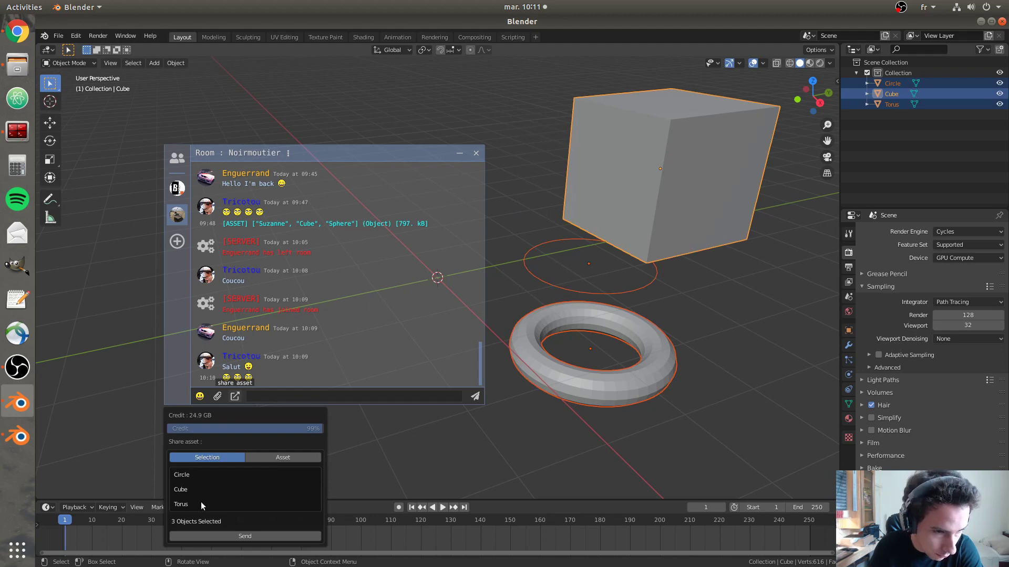
click(239, 533)
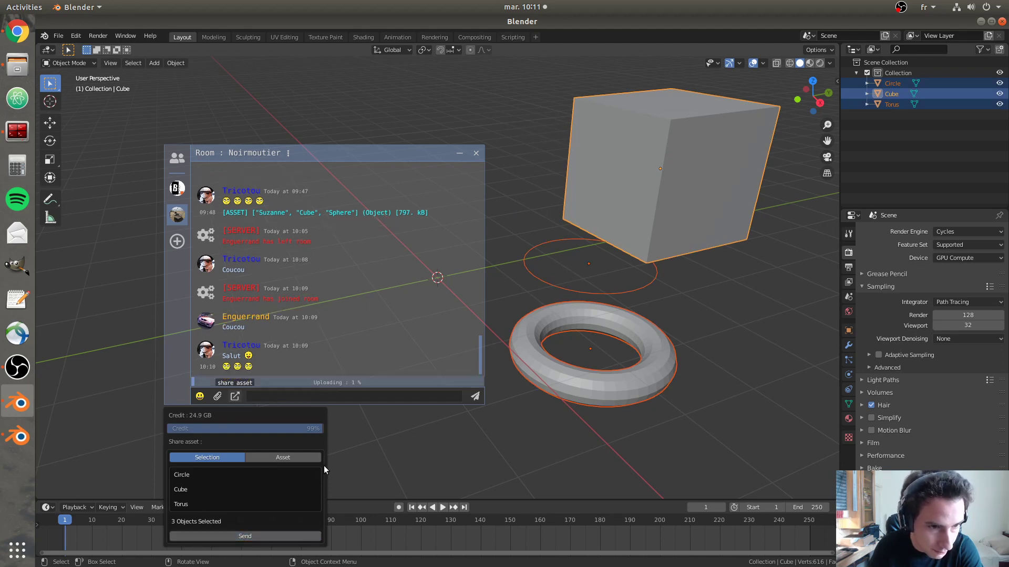
click(413, 444)
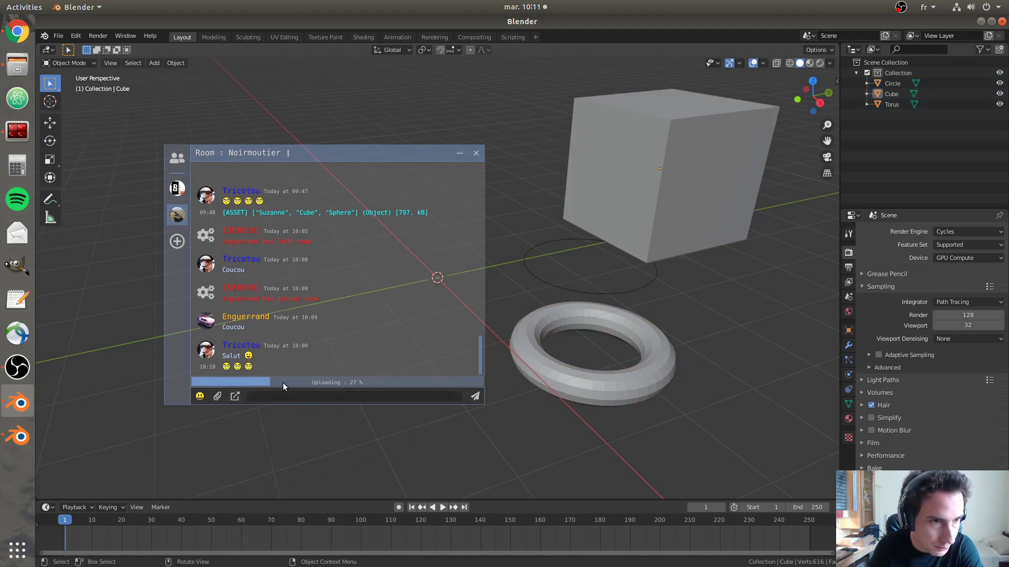
- Switch to the second Blender window, enlarge its chat window and move it clear of the scene centre
click(19, 437)
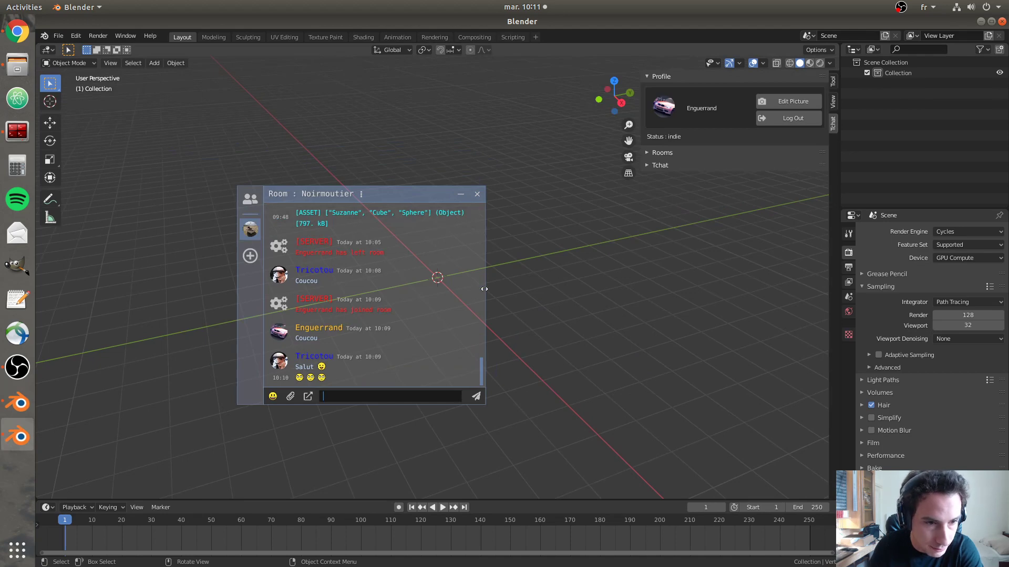
drag(487, 190, 519, 153)
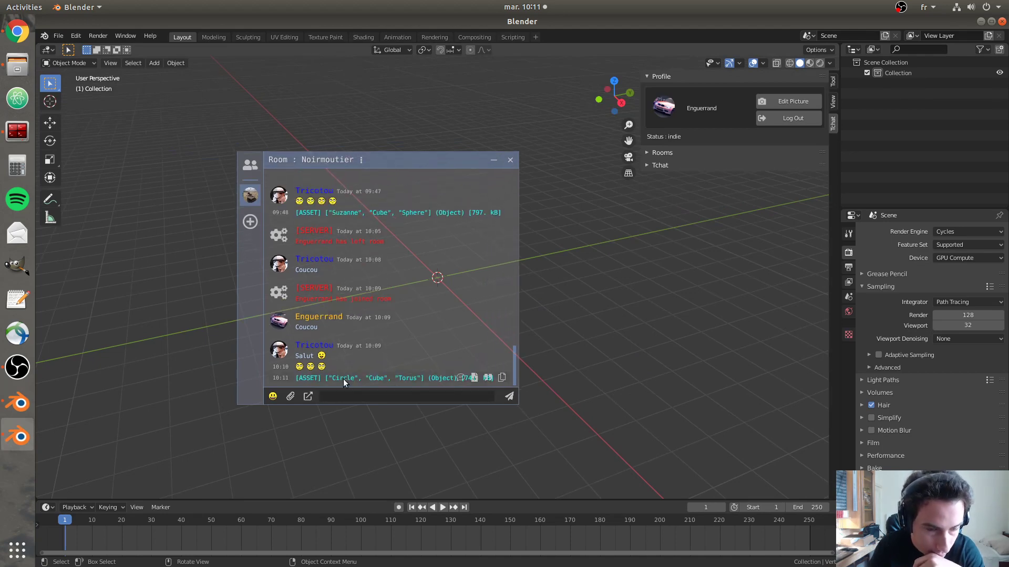
mouse_move(361, 382)
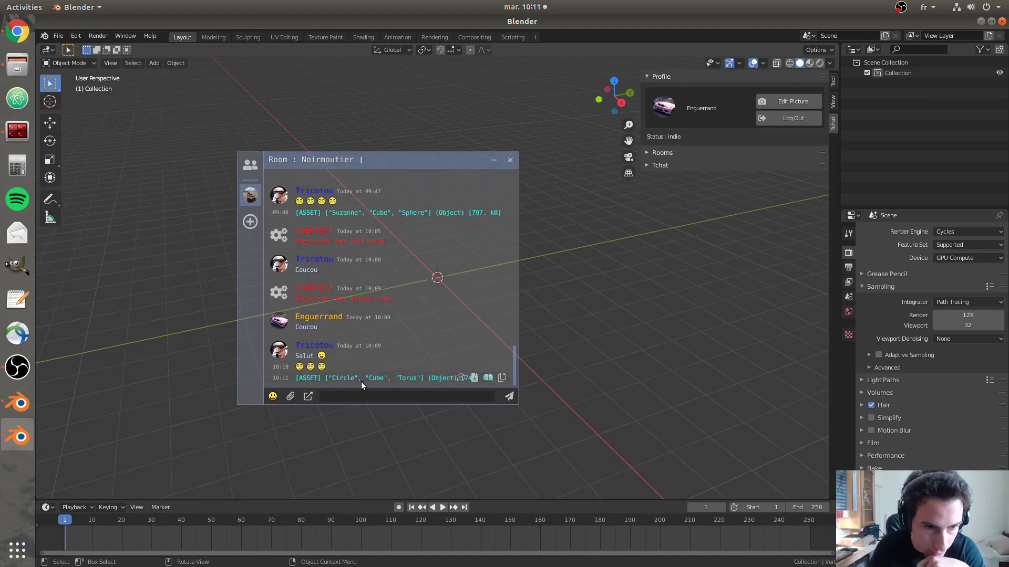
click(475, 376)
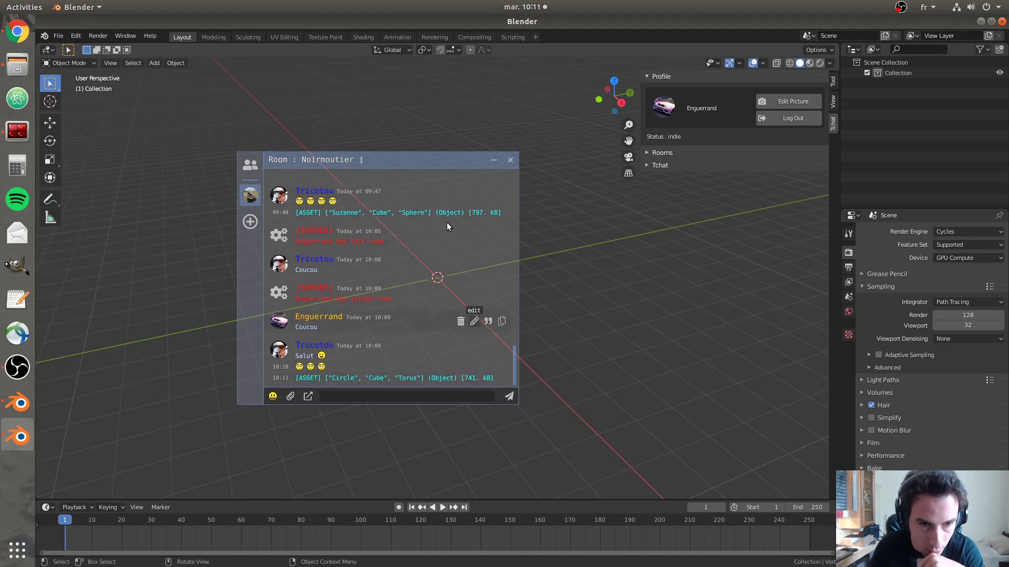
drag(406, 160, 288, 157)
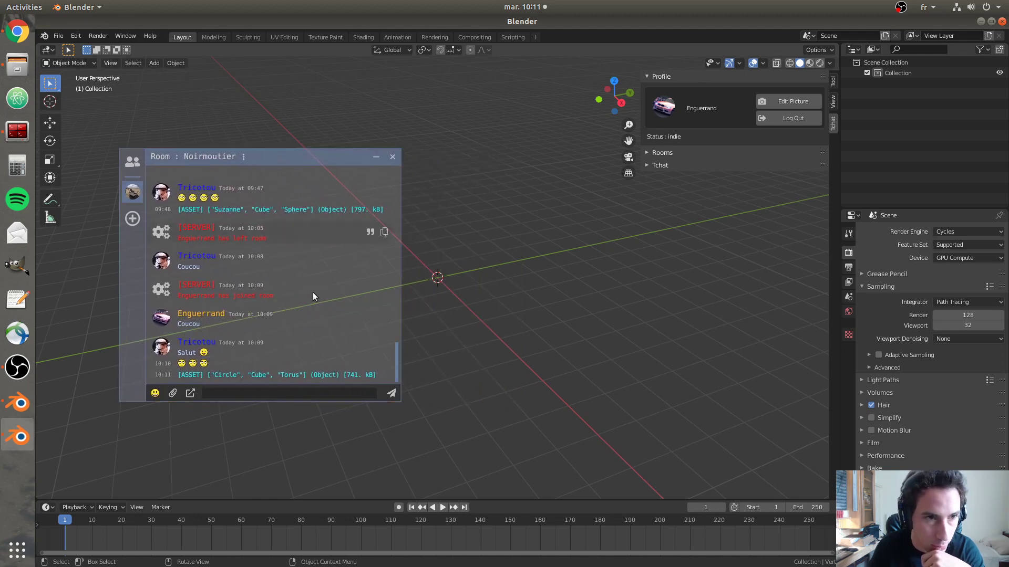
- Append the shared Circle, Cube and Torus asset to the scene and move the three objects together along the ground, away from the chat window
click(363, 375)
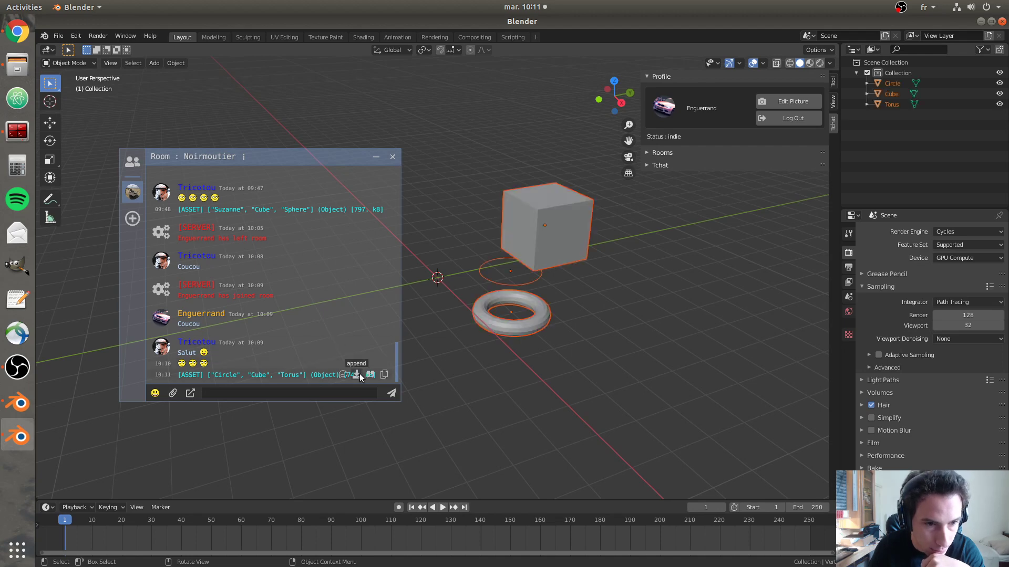
middle_drag(585, 375, 514, 354)
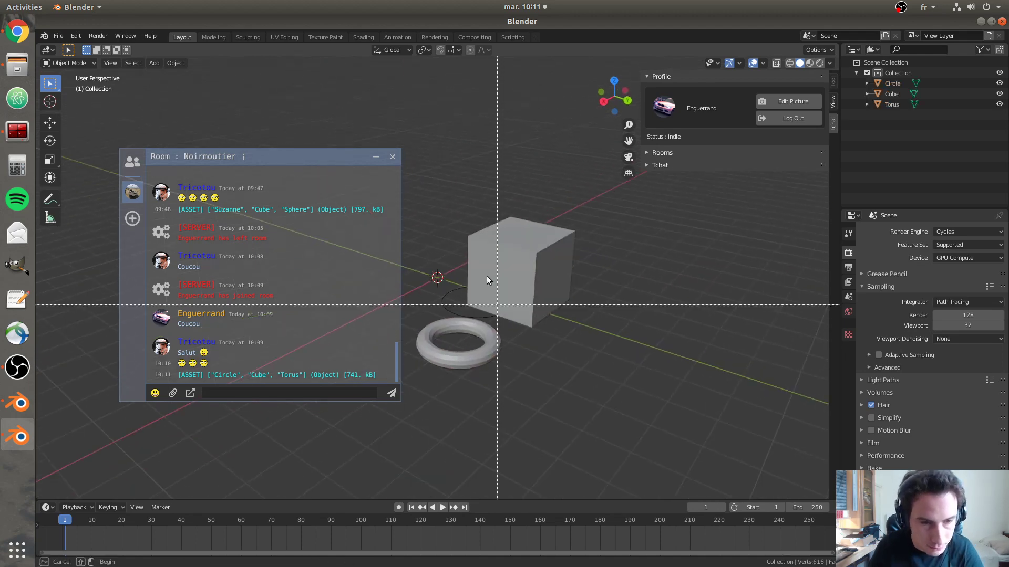
key(a)
key(g)
click(623, 368)
click(651, 407)
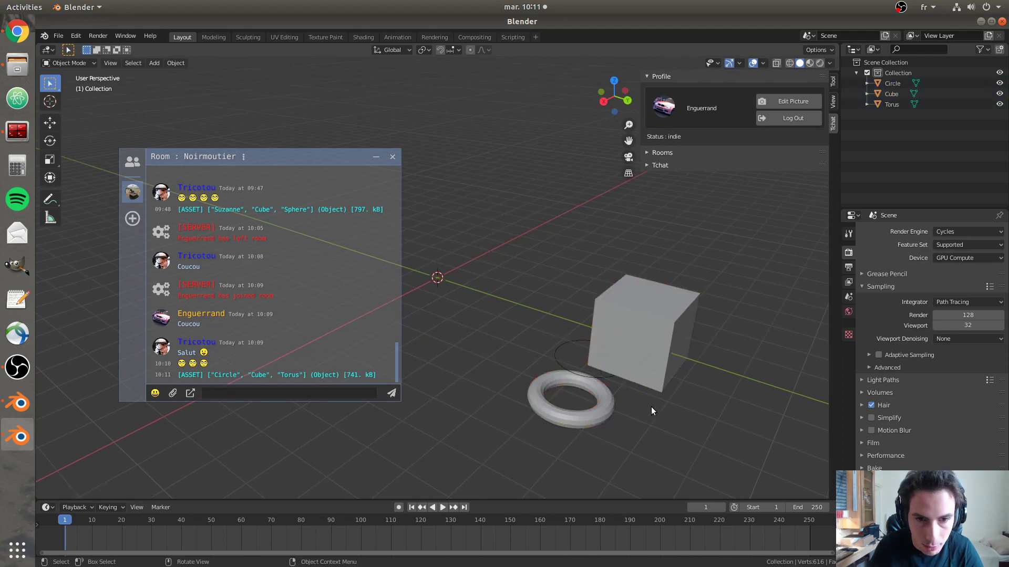
- Append the shared Circle, Cube and Torus asset a second time and deselect the new copies
click(360, 373)
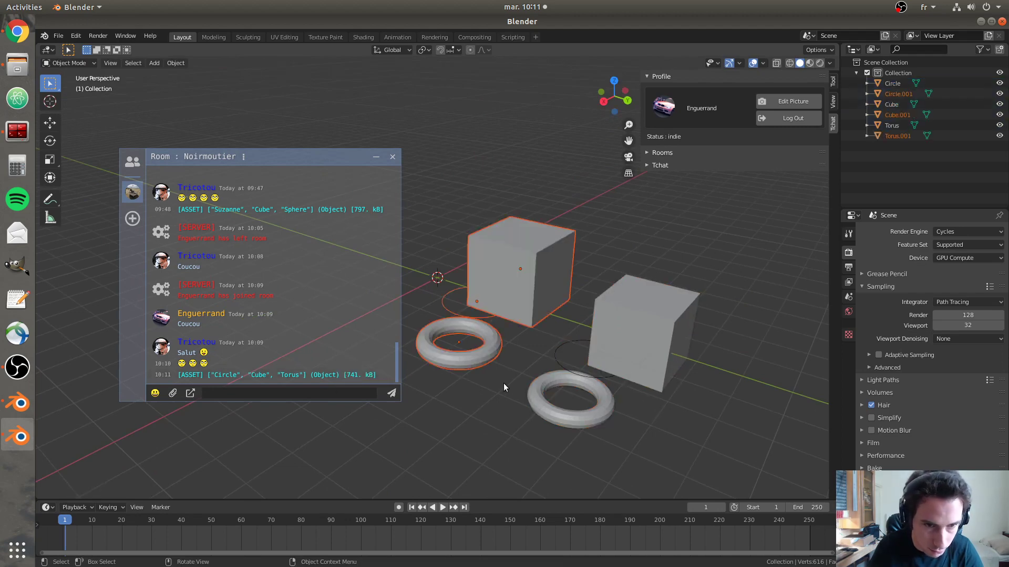
click(497, 391)
middle_drag(491, 399, 560, 389)
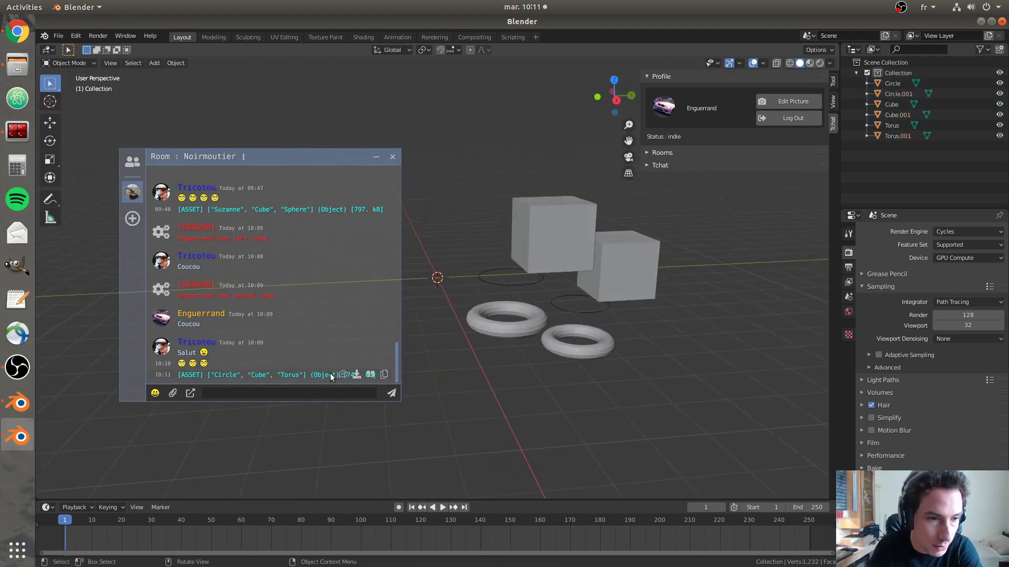
mouse_move(331, 367)
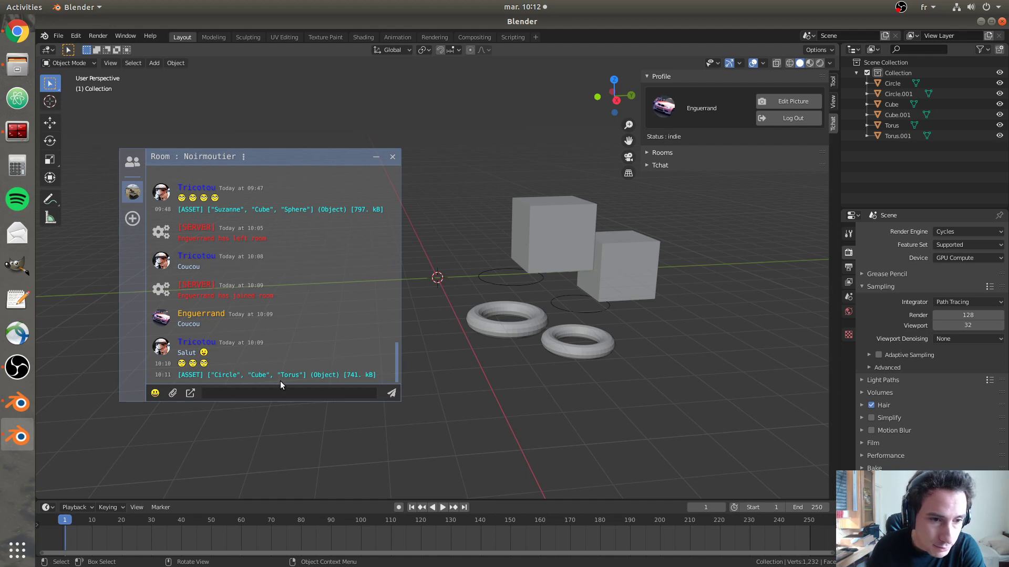
- Unfriend the only contact in the chat's friends list and return to the Noirmoutier room
click(124, 168)
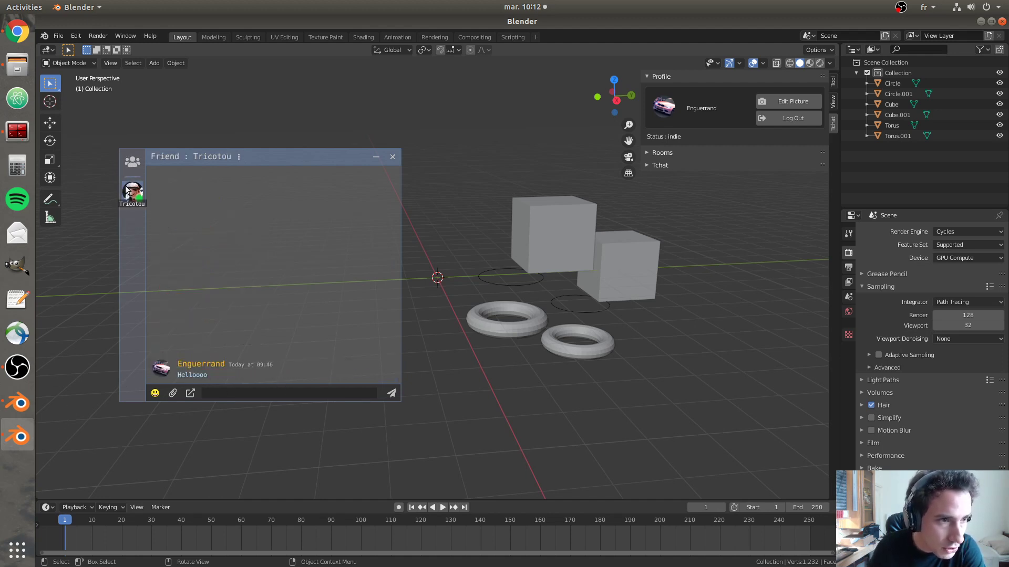
click(251, 158)
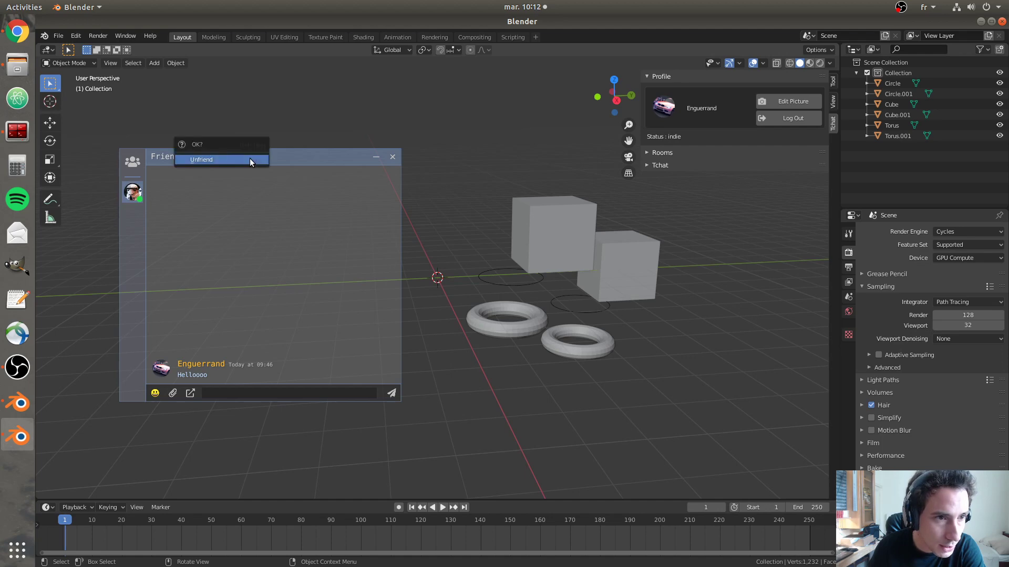
click(250, 159)
click(139, 165)
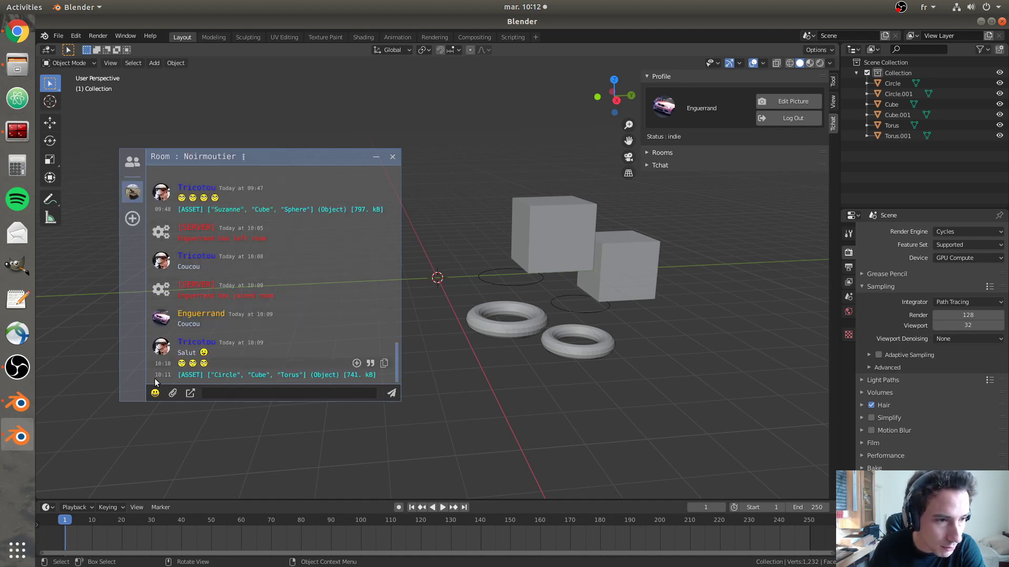
- Switch to the first Blender window and send a friend request to the other online user of the Noirmoutier room
click(19, 408)
click(178, 159)
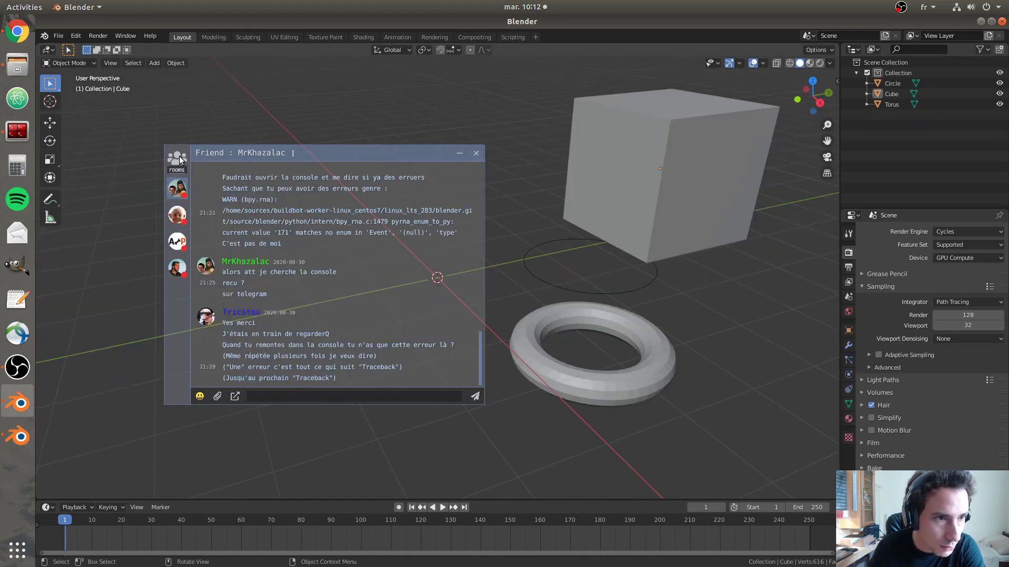
click(178, 159)
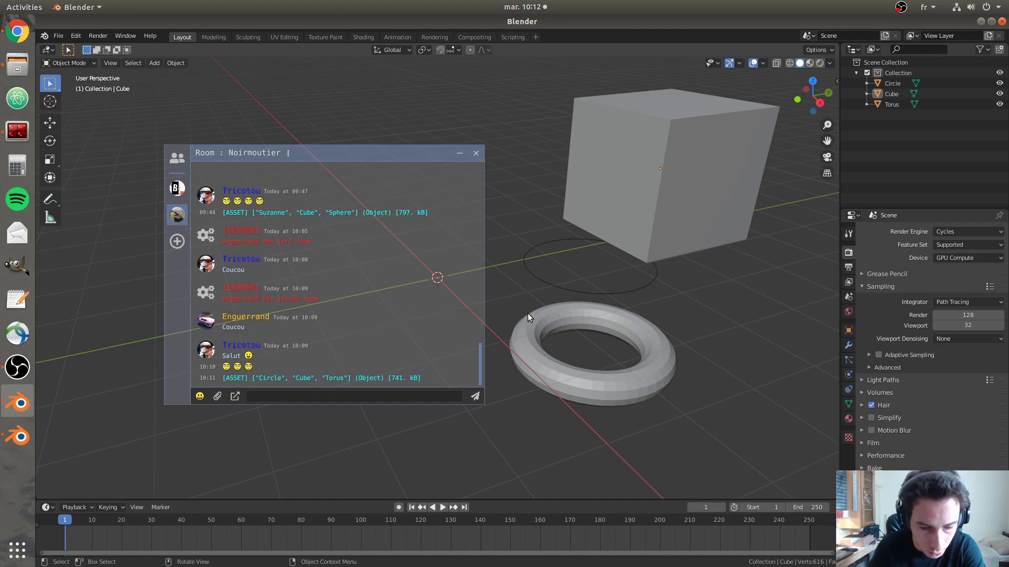
key(n)
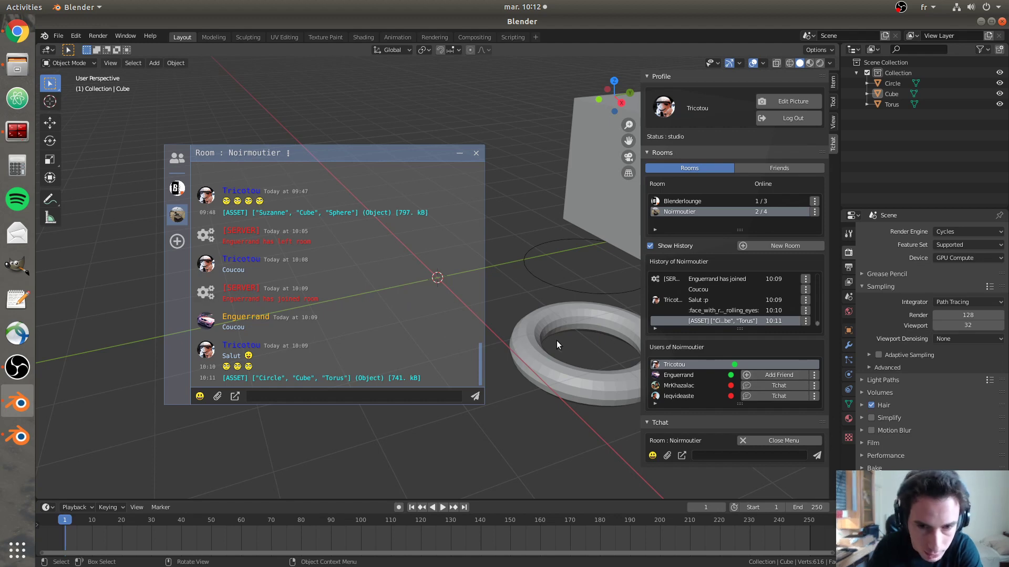
key(n)
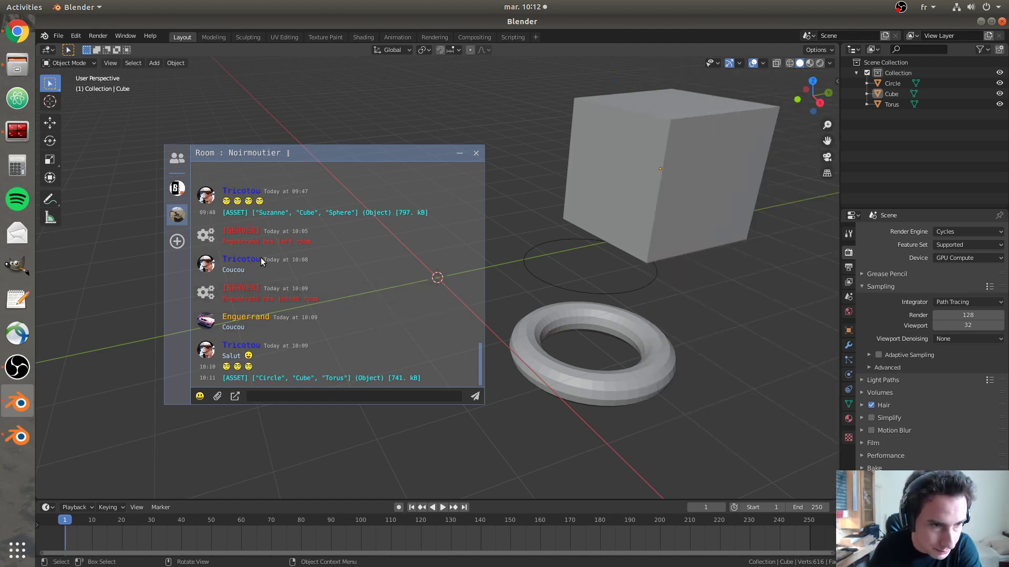
- Switch to the second Blender window and accept the pending friend request in the chat's friends list
click(18, 436)
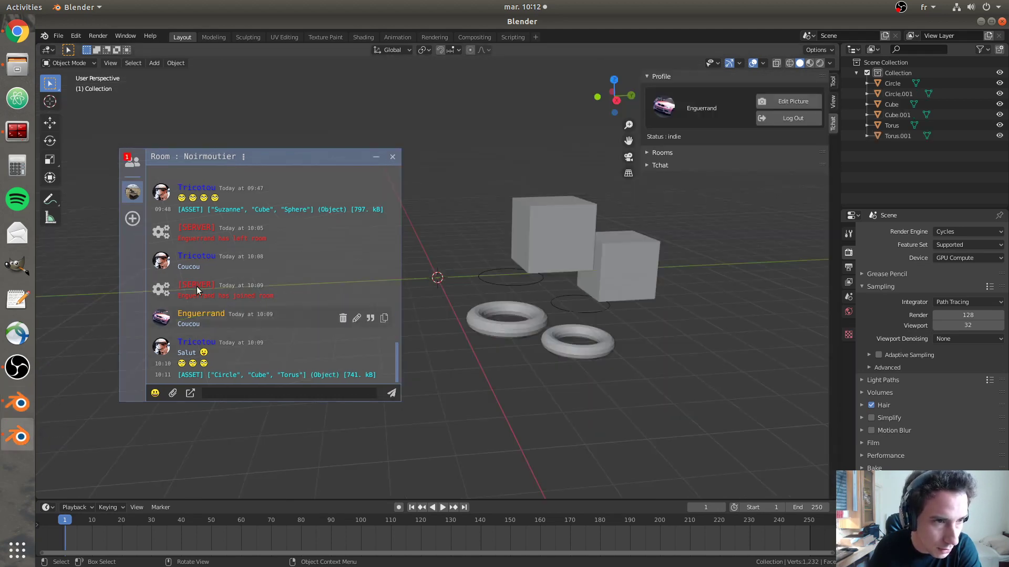
click(132, 162)
click(133, 191)
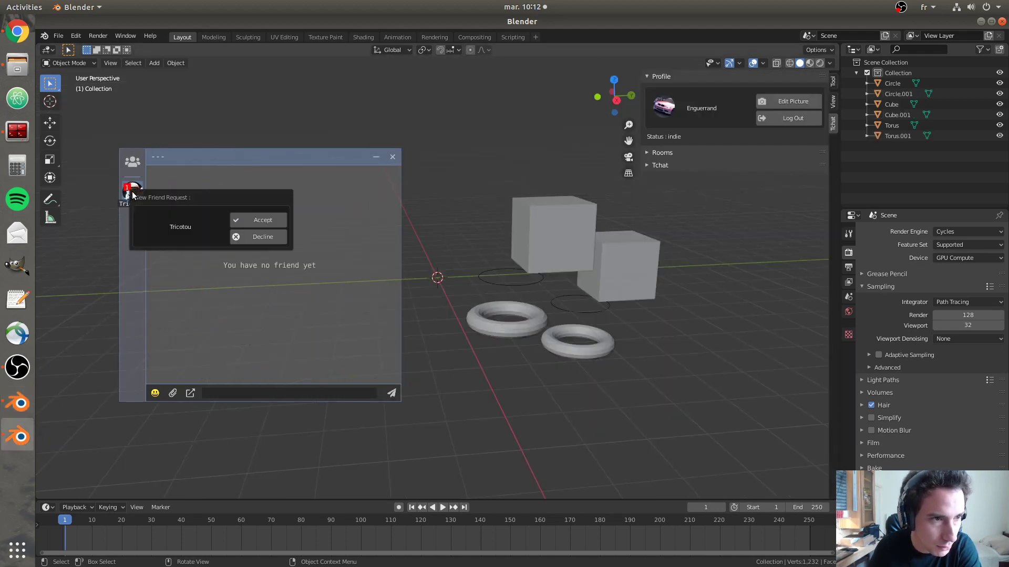
click(262, 221)
- Send the private message "Salut" to the new friend
click(260, 393)
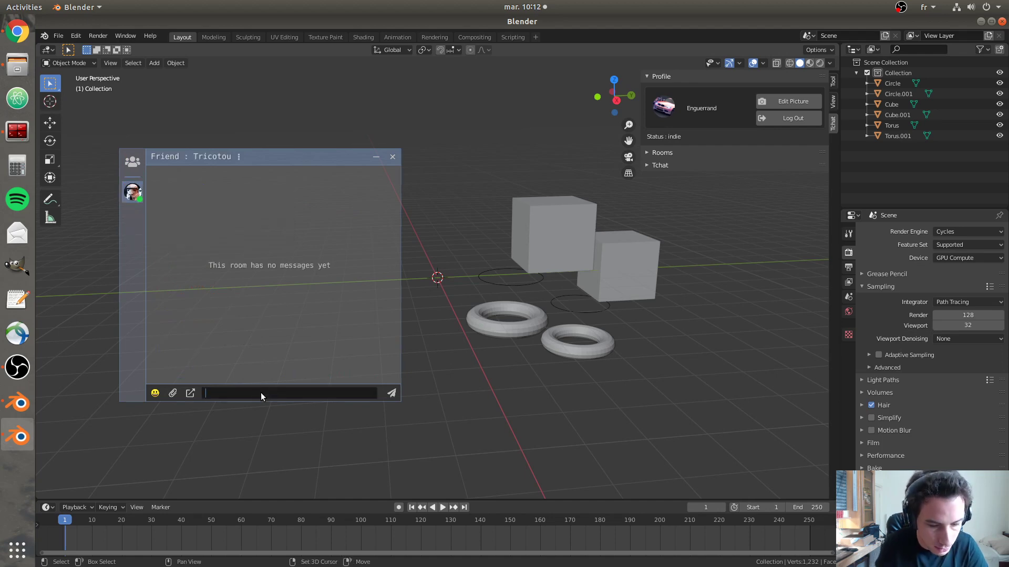
text(Salut)
key(Return)
- Switch to the first Blender window and answer the friend's private message with "yo"
click(16, 413)
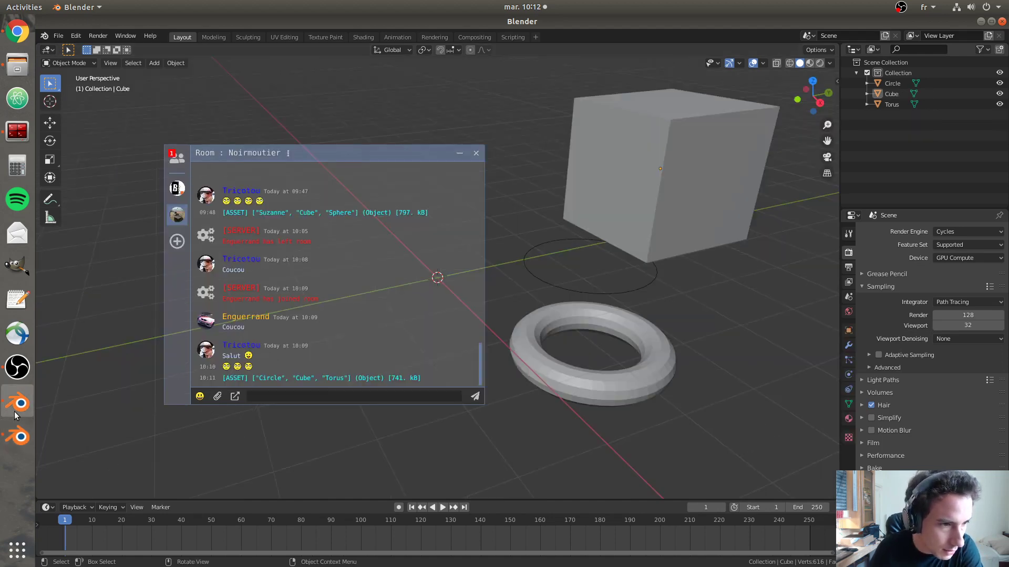
click(174, 154)
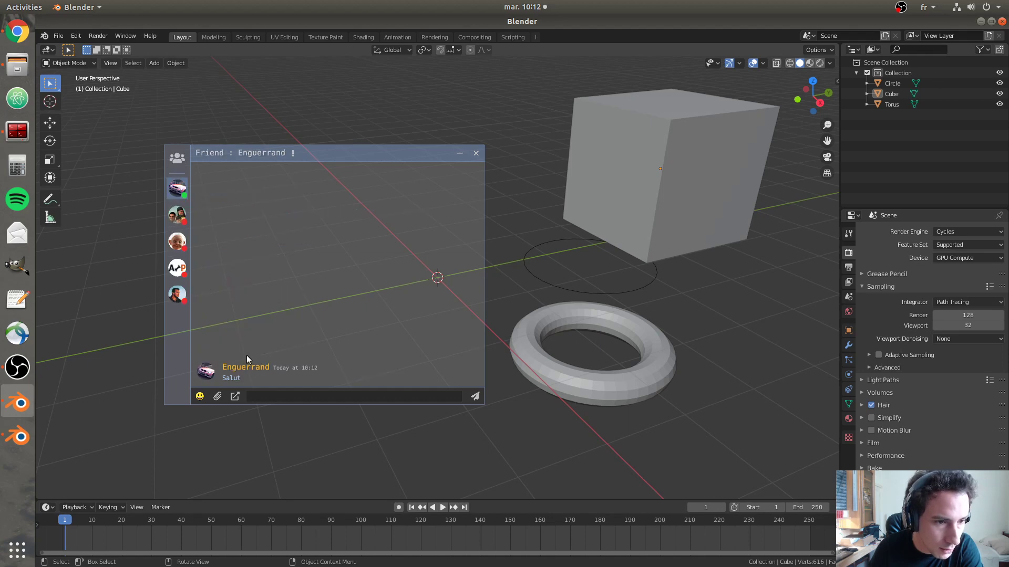
click(276, 395)
text(yo)
key(Return)
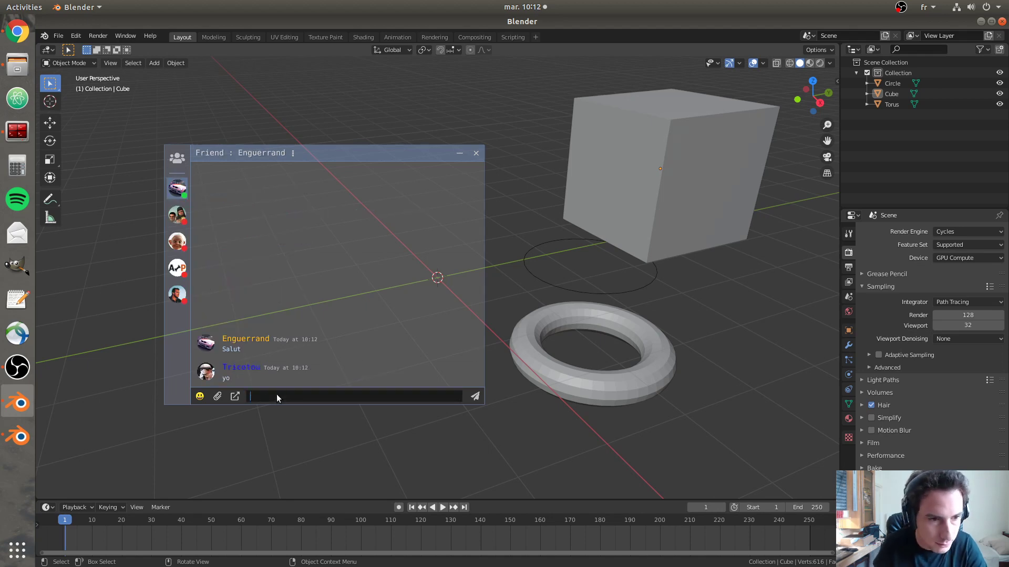
- Return the chat to the Noirmoutier room and open the program's preferences
click(169, 153)
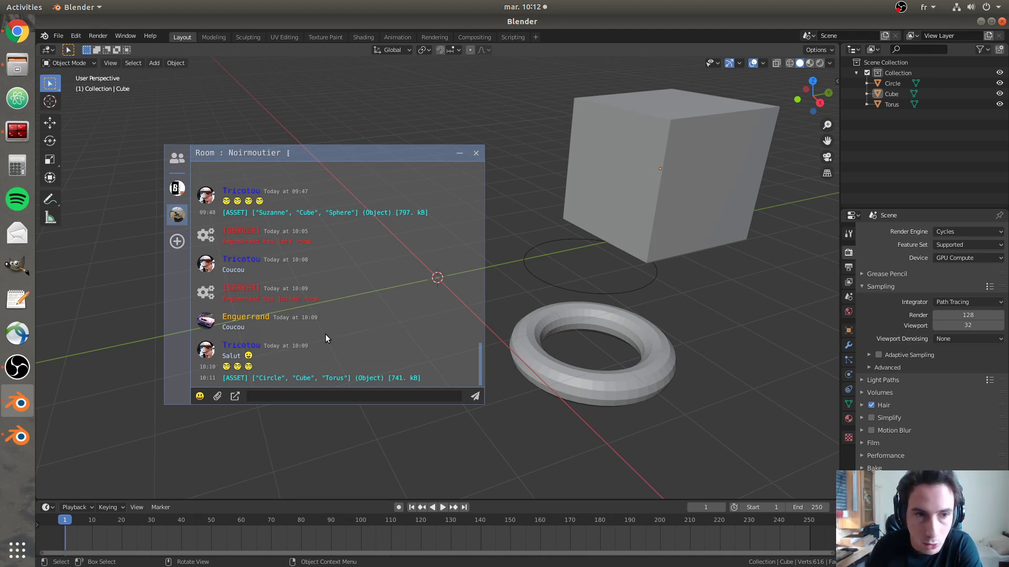
key(n)
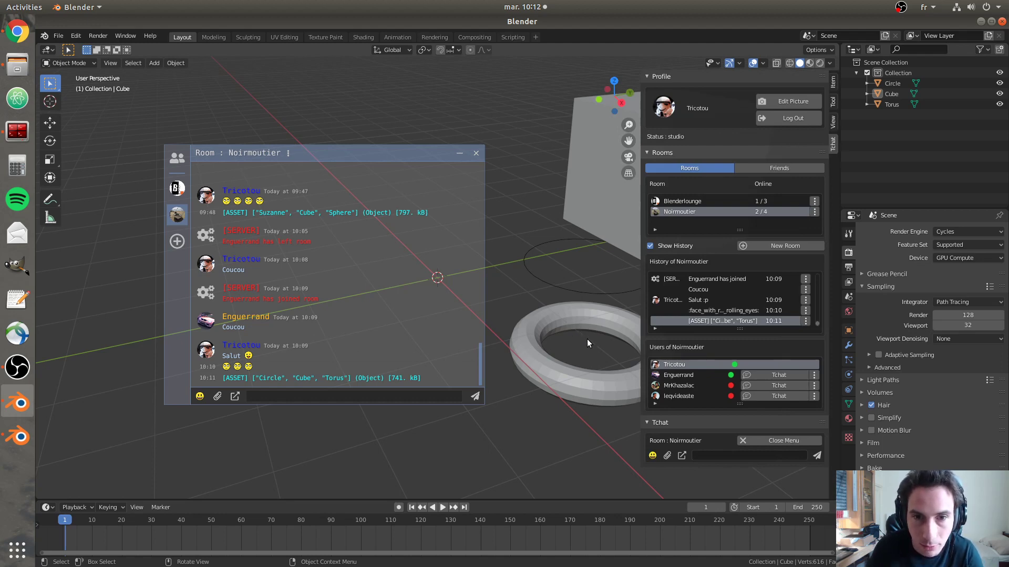
key(n)
click(76, 36)
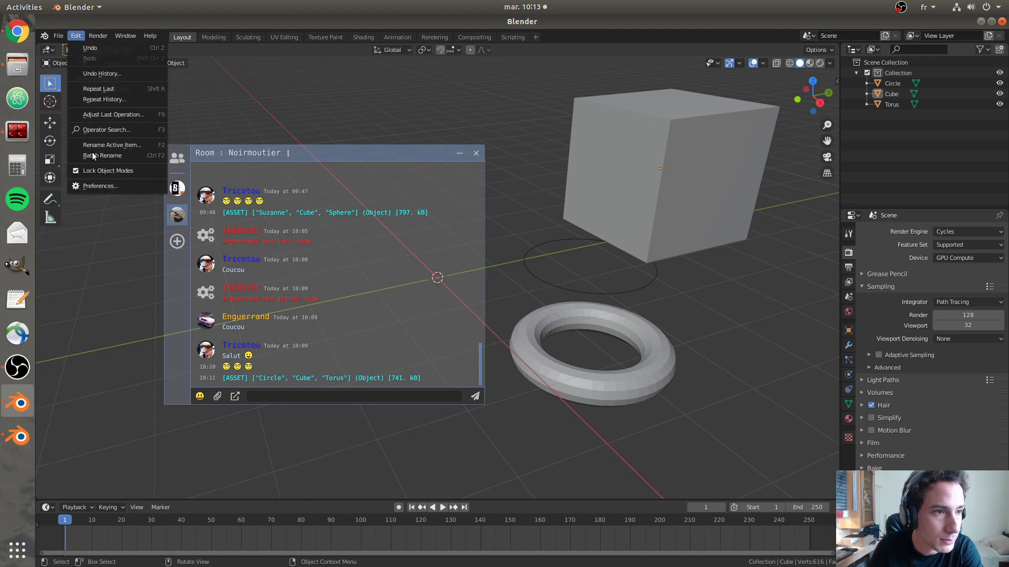
click(95, 187)
- Shift the chat window slightly away from the objects and move the cube about 0.23 m toward it
click(342, 153)
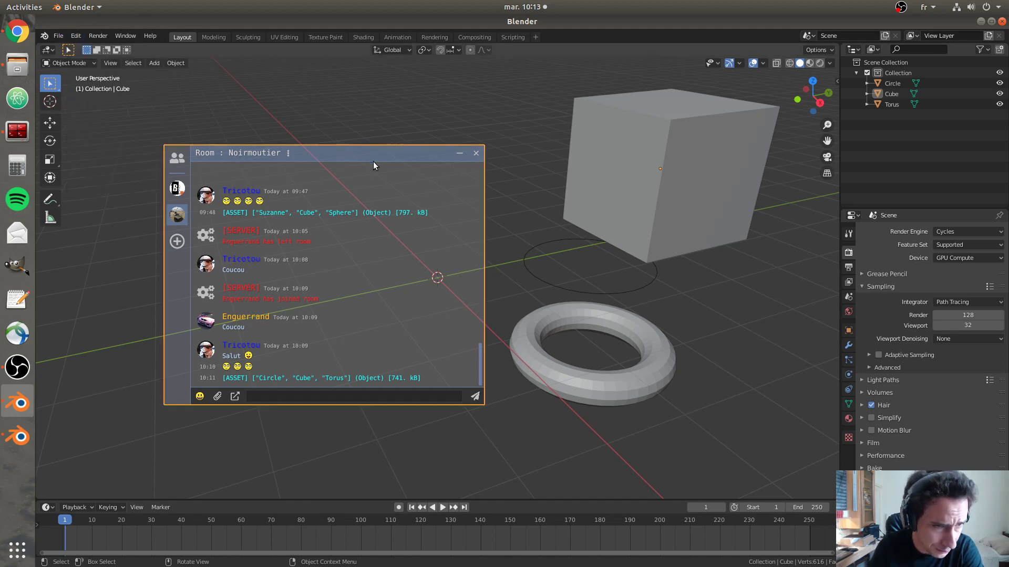
super+drag(405, 219, 371, 228)
click(642, 162)
key(g)
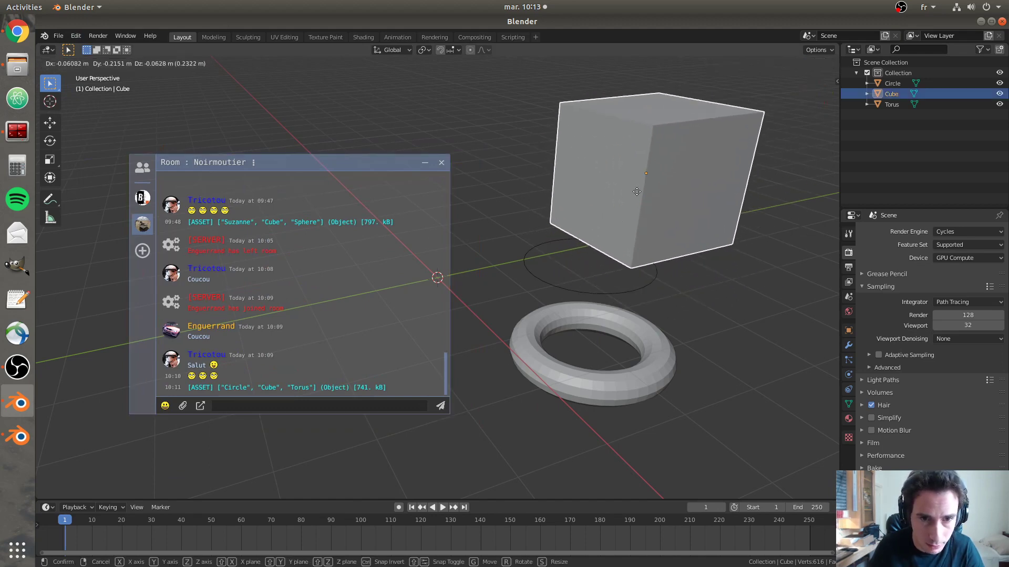
click(636, 191)
key(g)
right_click(652, 233)
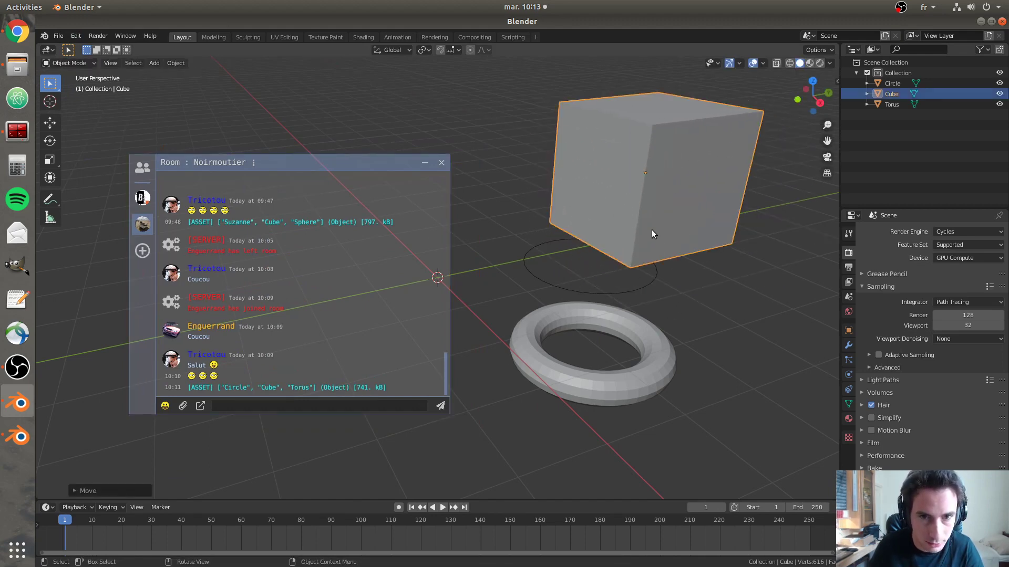
- Reposition the chat window beside the objects and enlarge it to show more of the Noirmoutier conversation
click(357, 160)
drag(419, 239, 452, 230)
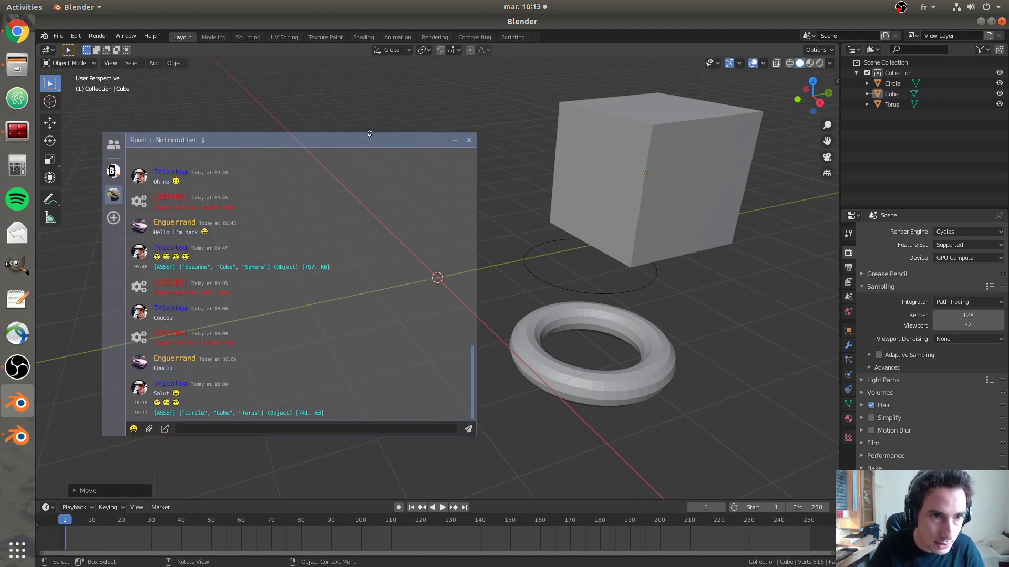
- Open the preferences, filter the add-ons by "tch" and expand the Tchat add-on's details
click(79, 37)
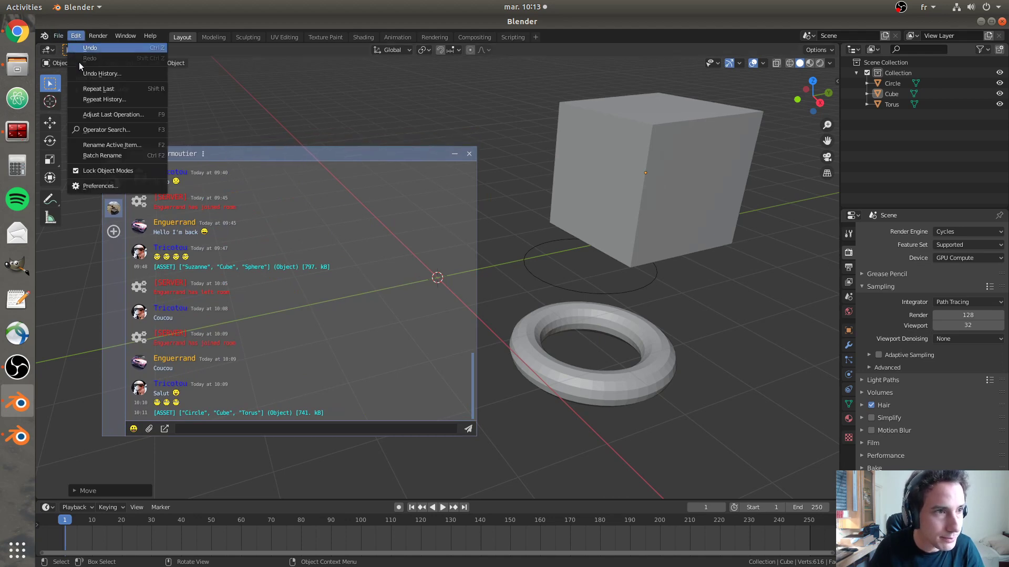
click(107, 188)
drag(309, 62, 726, 105)
click(741, 135)
text(tch)
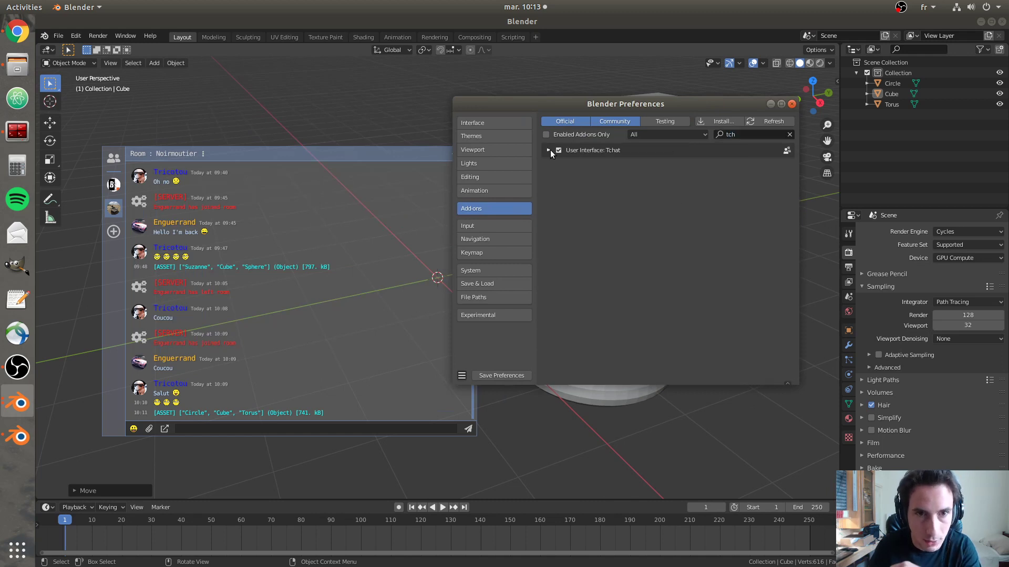
click(549, 151)
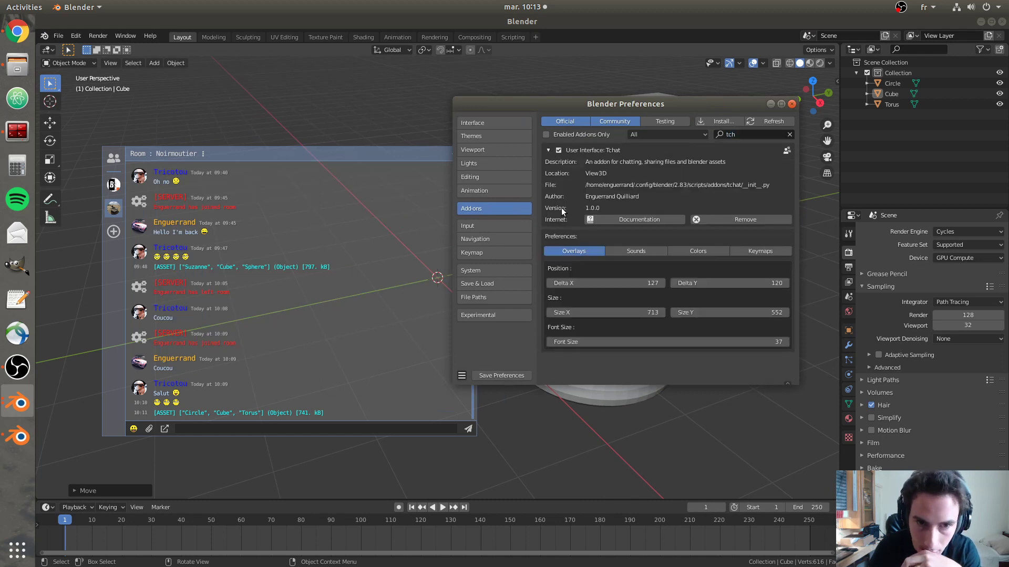
- Set the chat overlay's Delta X to 88 and show the add-on's sound settings
drag(625, 283, 604, 283)
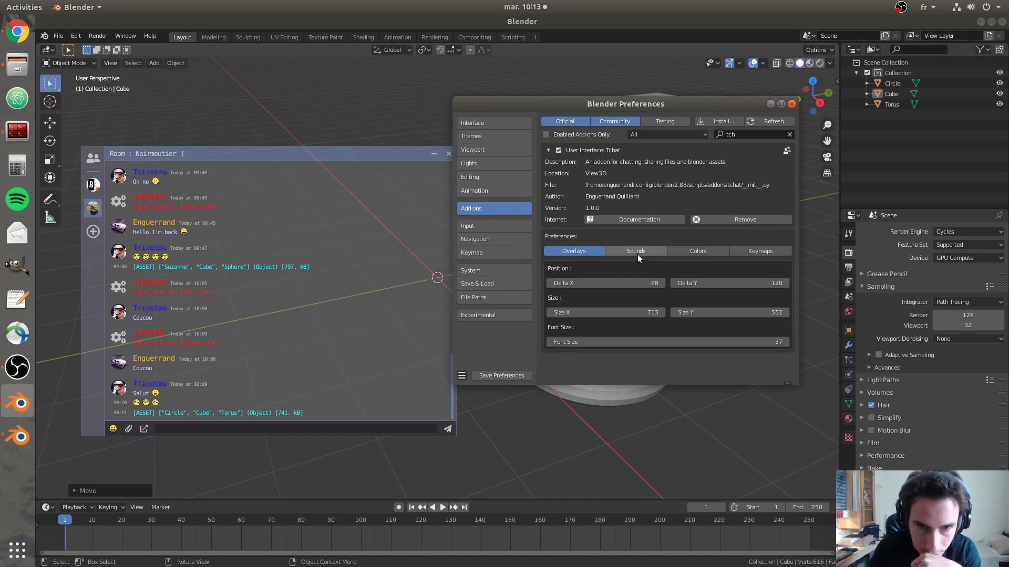
click(638, 254)
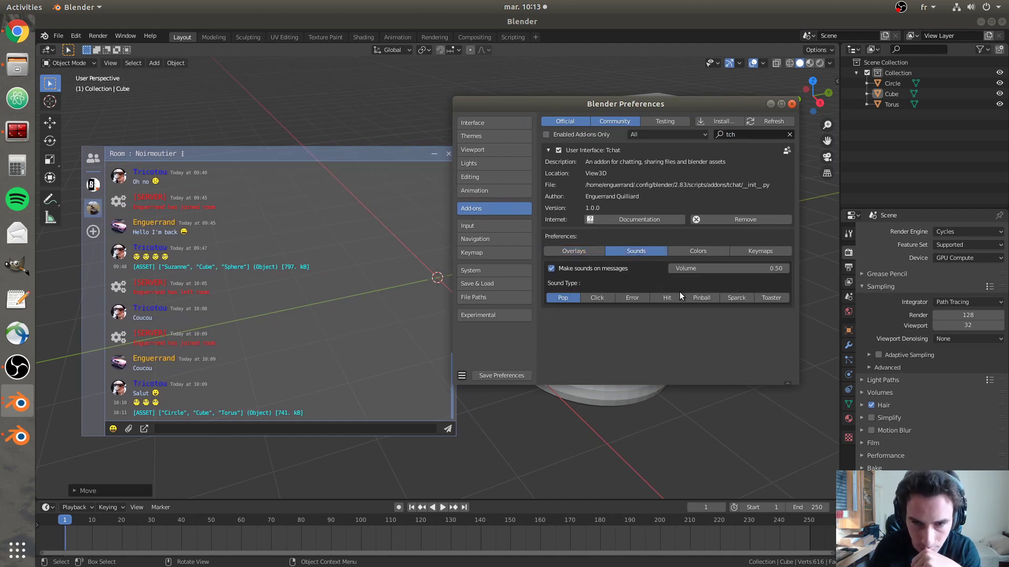
- Change the Pseudo Color in the Tchat color settings to magenta
click(689, 254)
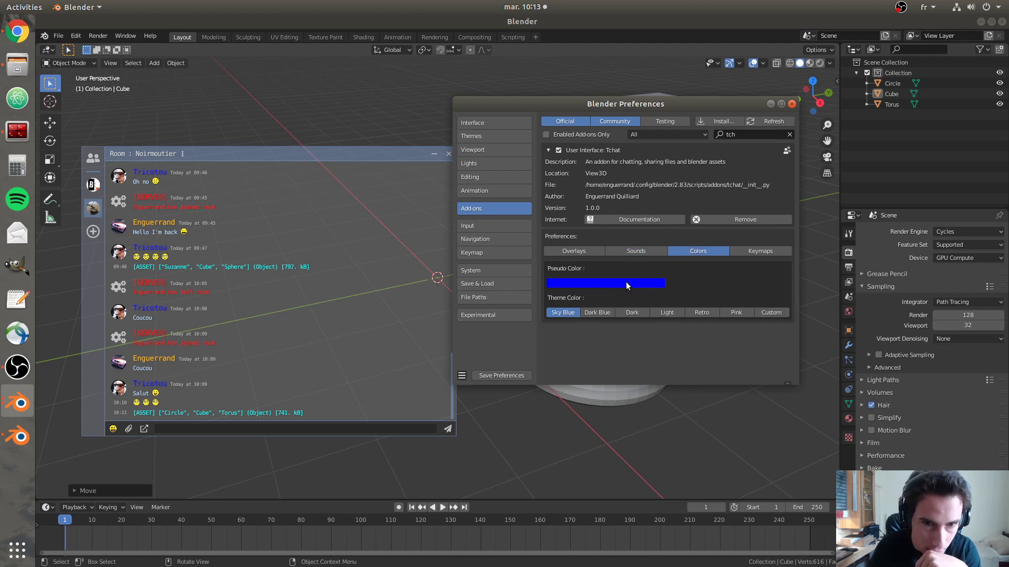
click(626, 286)
drag(600, 236, 609, 237)
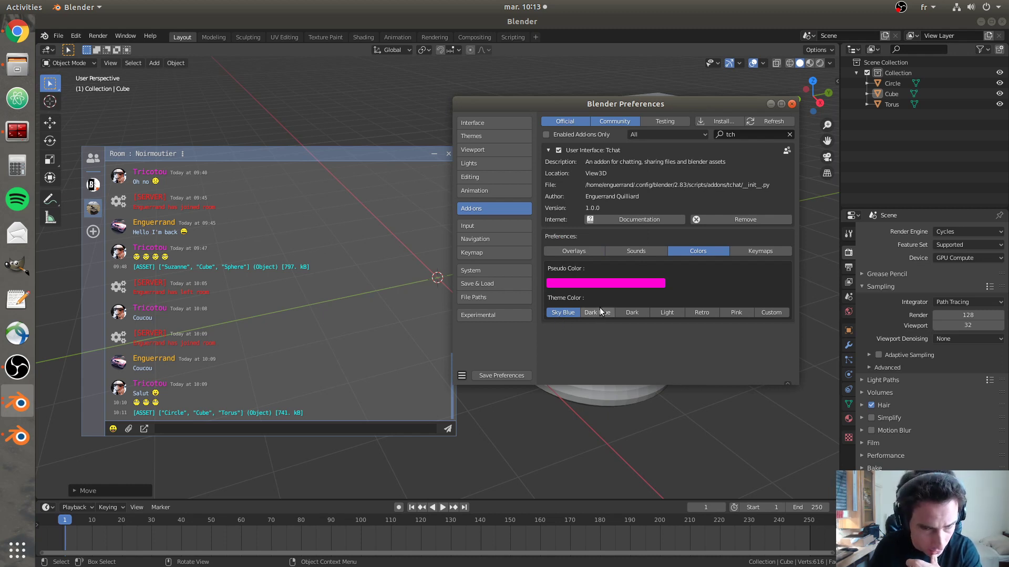
- Try the Dark, Light, Pink and a yellow Custom theme color, returning the chat theme to Sky Blue
click(628, 312)
click(667, 312)
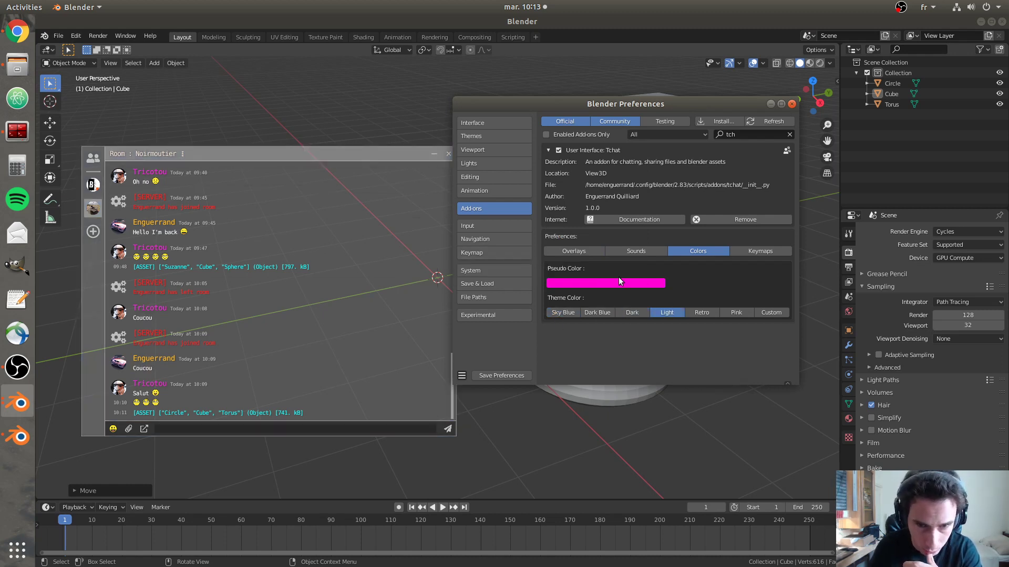
click(765, 313)
click(737, 313)
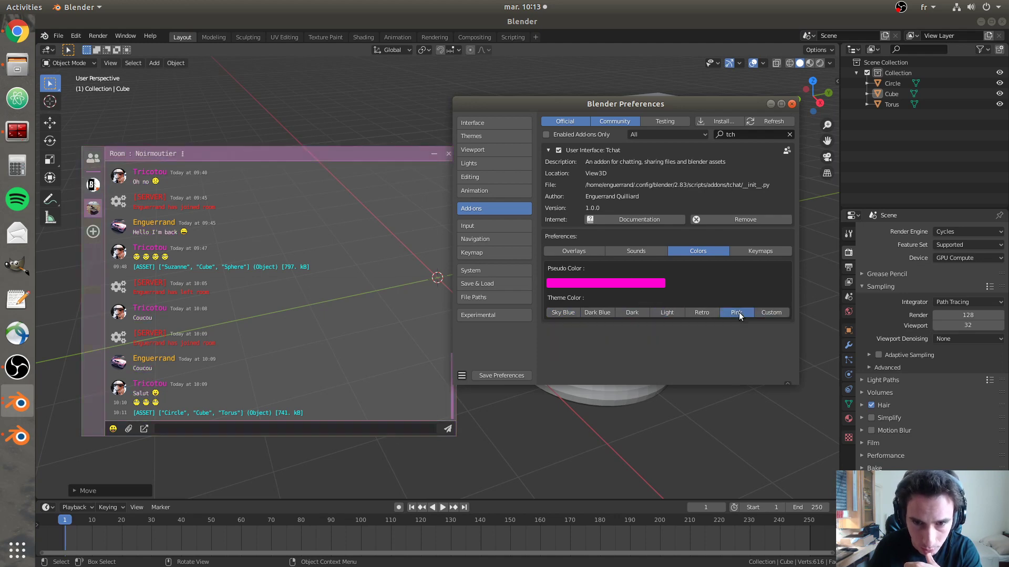
click(765, 312)
click(721, 343)
mouse_move(578, 296)
mouse_down()
mouse_move(620, 295)
mouse_move(558, 296)
mouse_up()
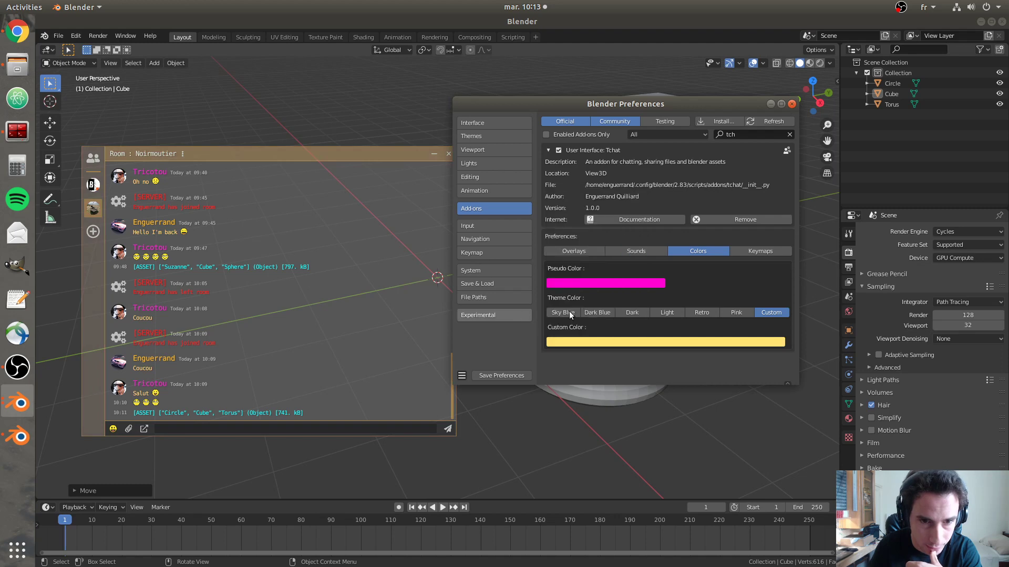
click(572, 313)
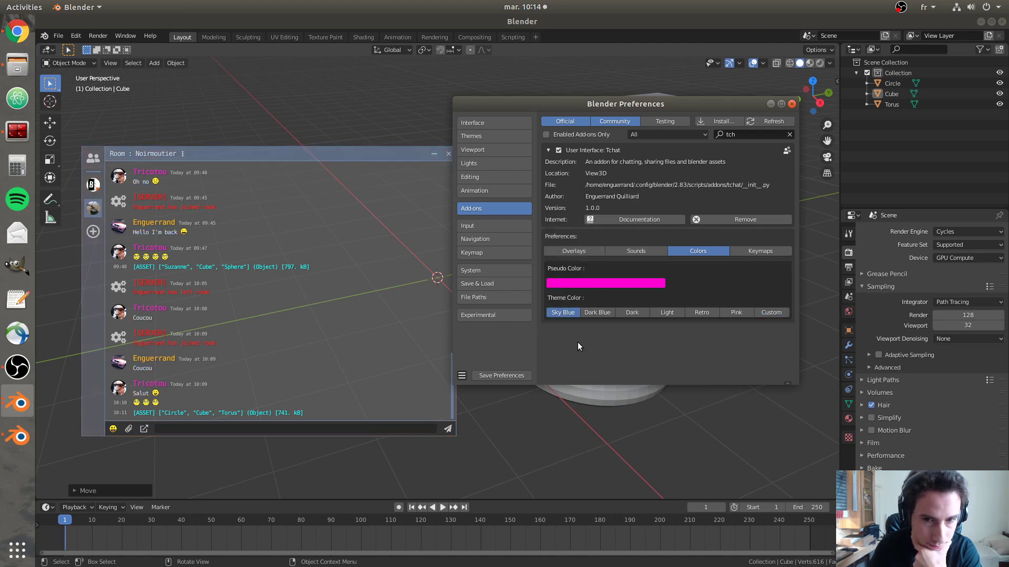
- Look at the Tchat keymap settings and close the preferences
click(763, 251)
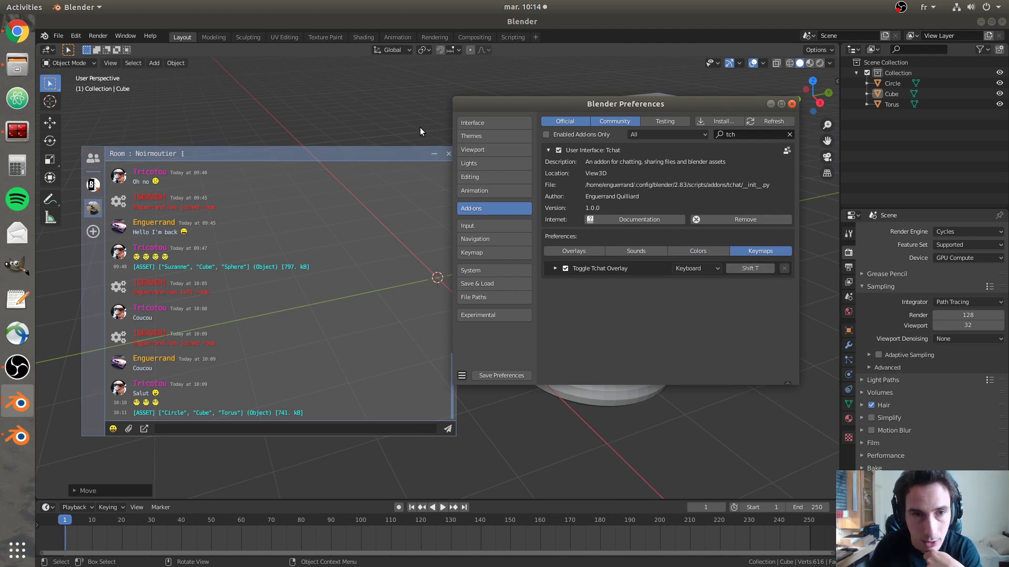
click(791, 104)
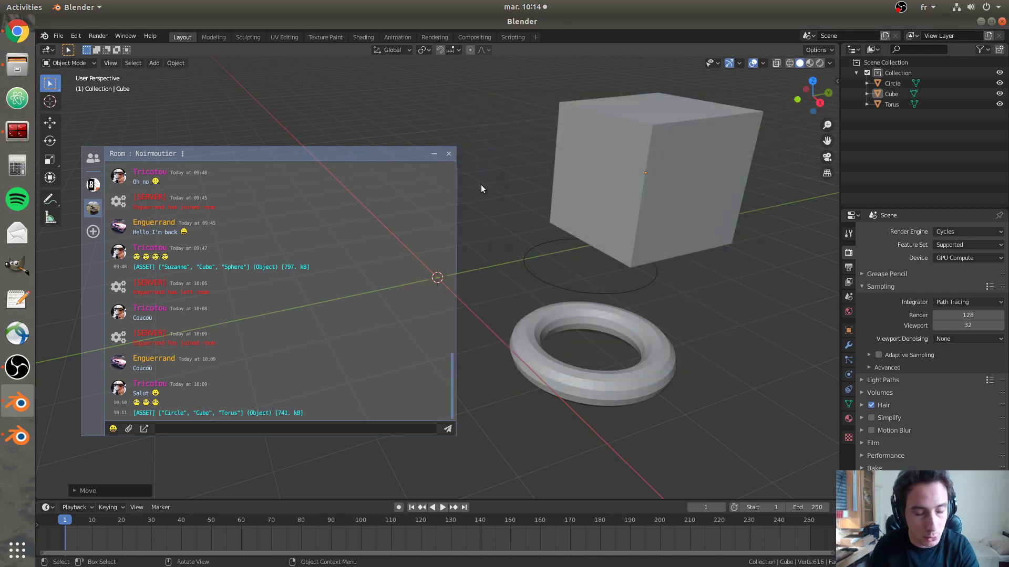
- Close the chat window, reopen it with the add-on's toggle and move it closer to the objects
click(449, 154)
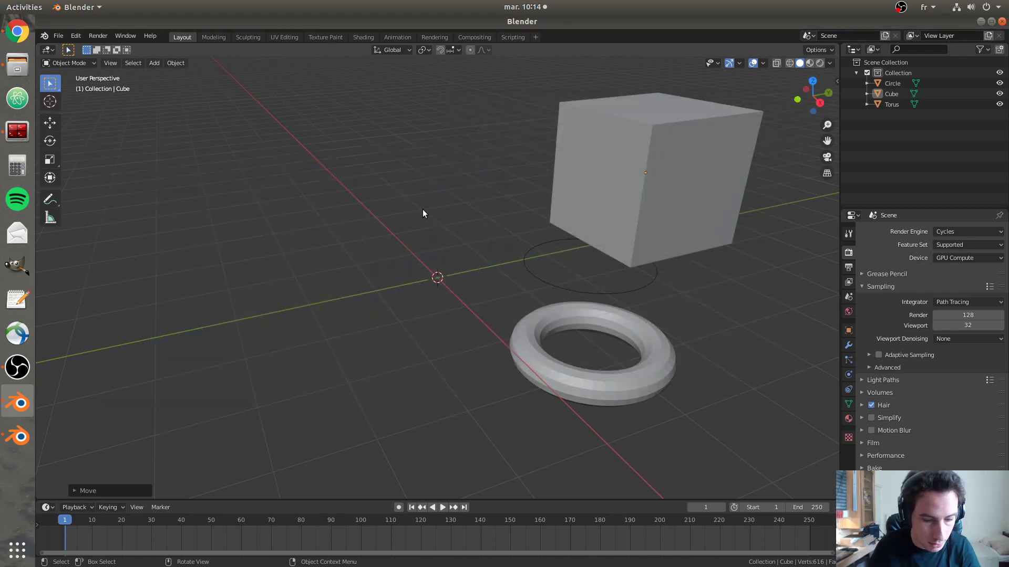
key(ctrl+shift+c)
drag(375, 157, 482, 156)
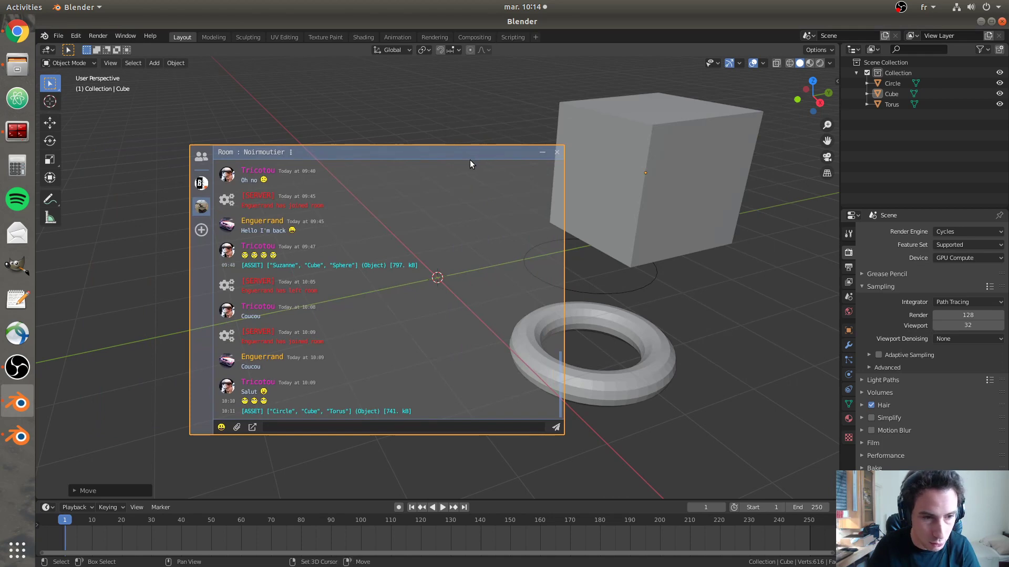
- Minimize the chat window, restore it and minimize it again to clear the 3D viewport
double_click(470, 160)
key(ctrl+shift+c)
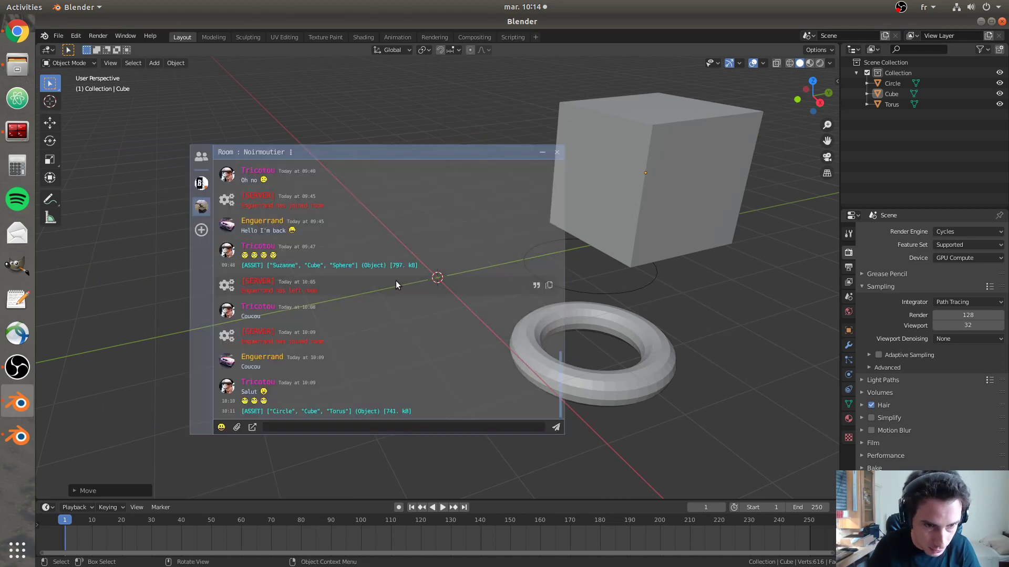
key(ctrl+shift+c)
middle_drag(527, 225, 545, 240)
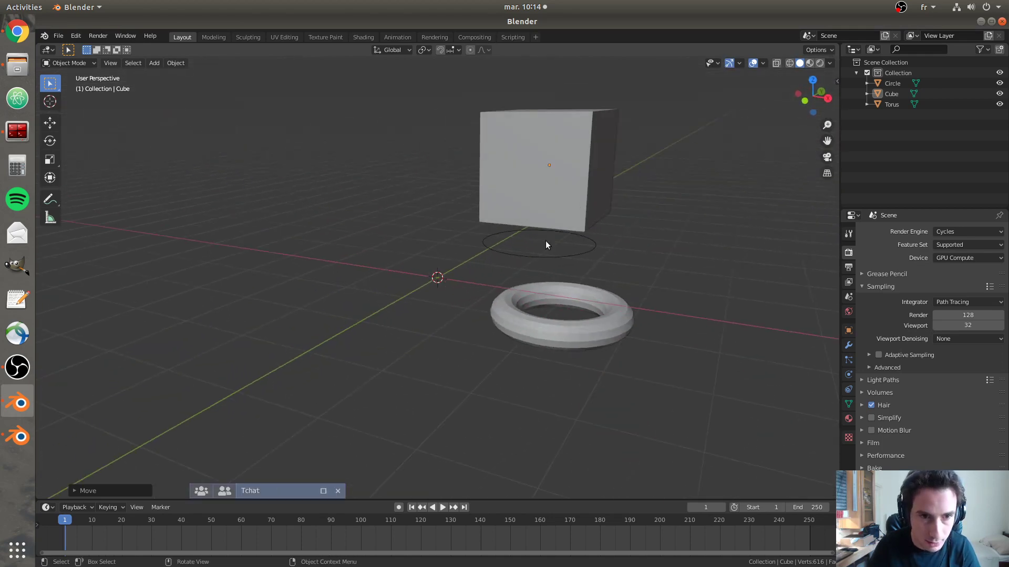
- Enter Edit Mode on the cube, toggle the chat window open and minimized there, and return to Object Mode
click(552, 194)
key(Tab)
middle_drag(565, 186, 515, 209)
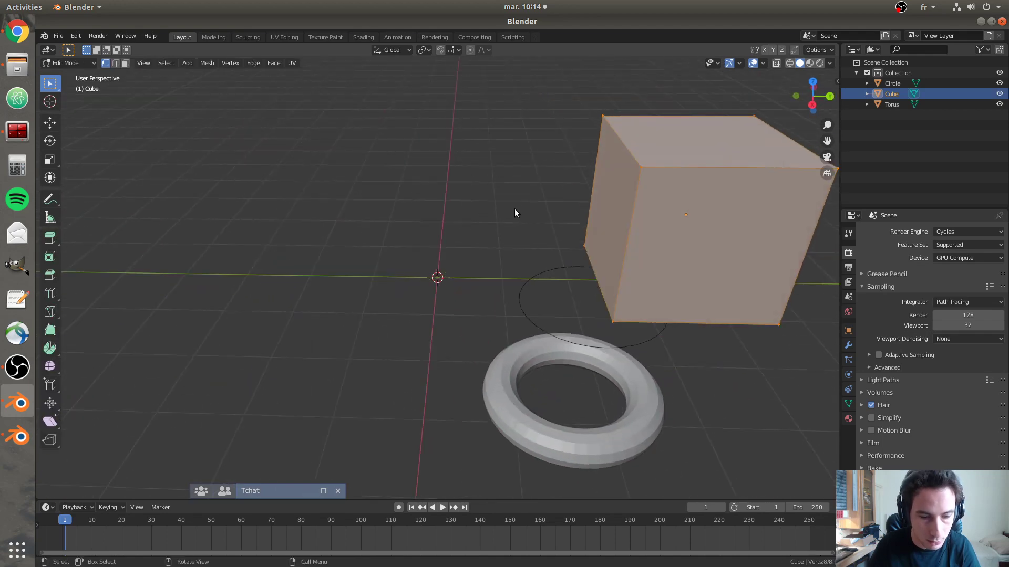
key(ctrl+shift+c)
key(ctrl+shift+c)
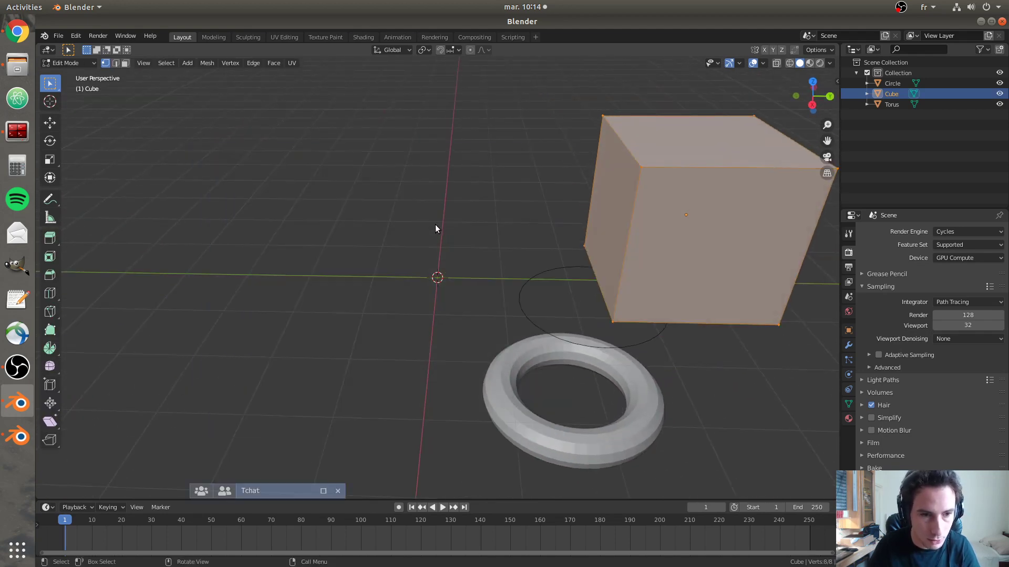
key(Tab)
middle_drag(520, 228, 506, 222)
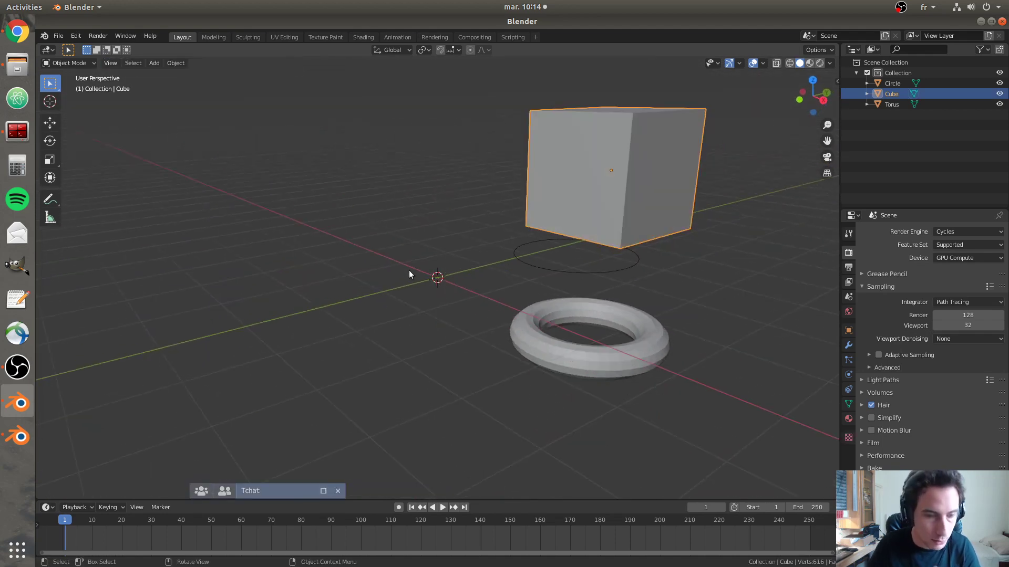
- Restore the minimized chat window and deselect the cube
key(ctrl+shift+c)
click(383, 115)
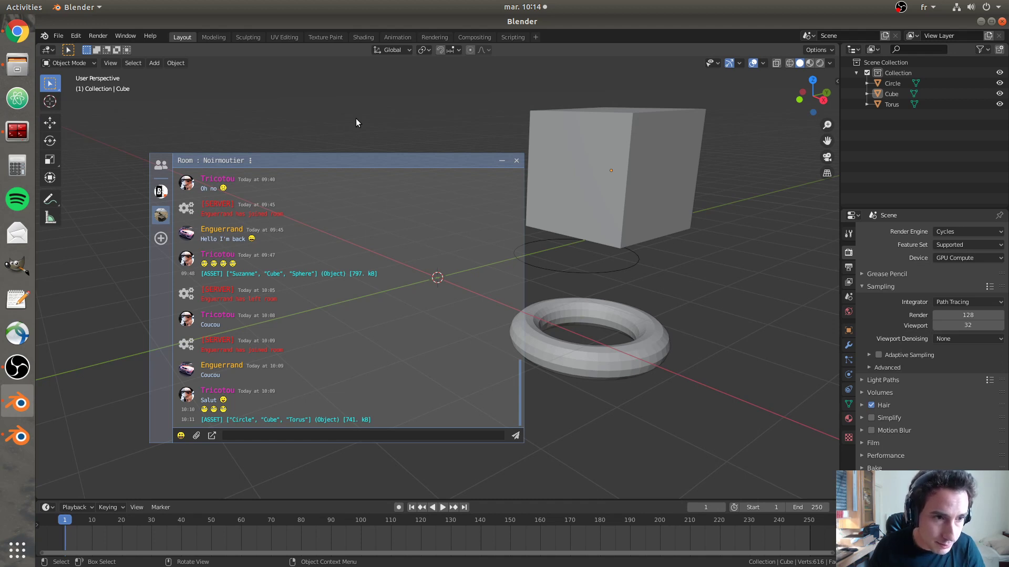
- Close the chat in the 3D viewport, switch that area to the Compositor and reposition the chat window there
click(516, 161)
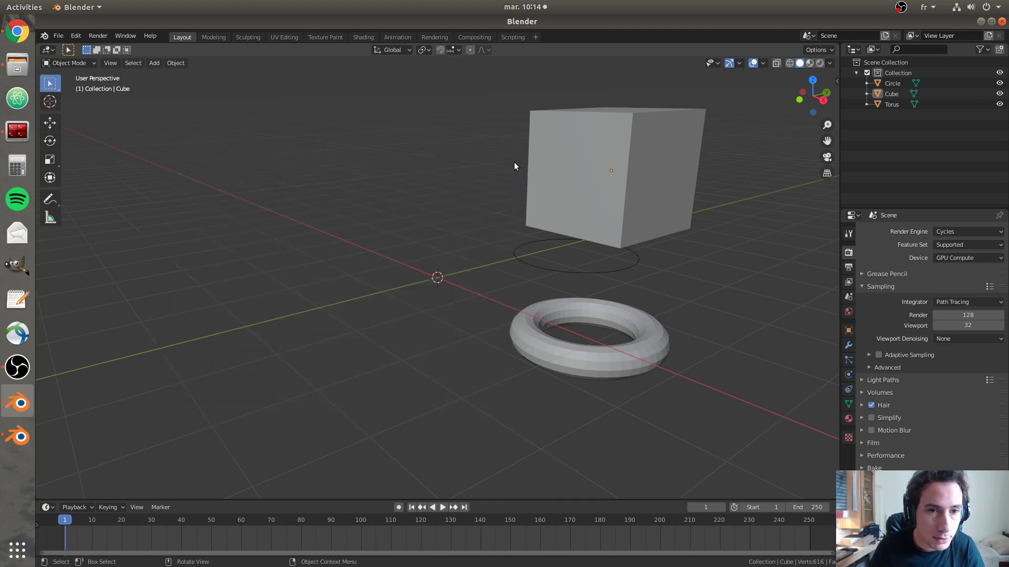
click(46, 49)
click(86, 139)
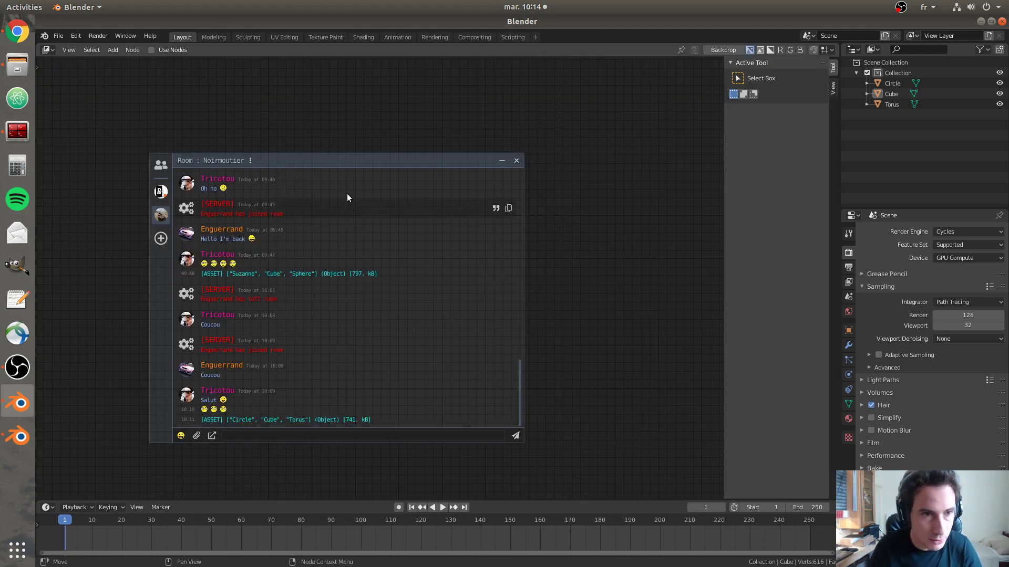
drag(340, 159, 367, 138)
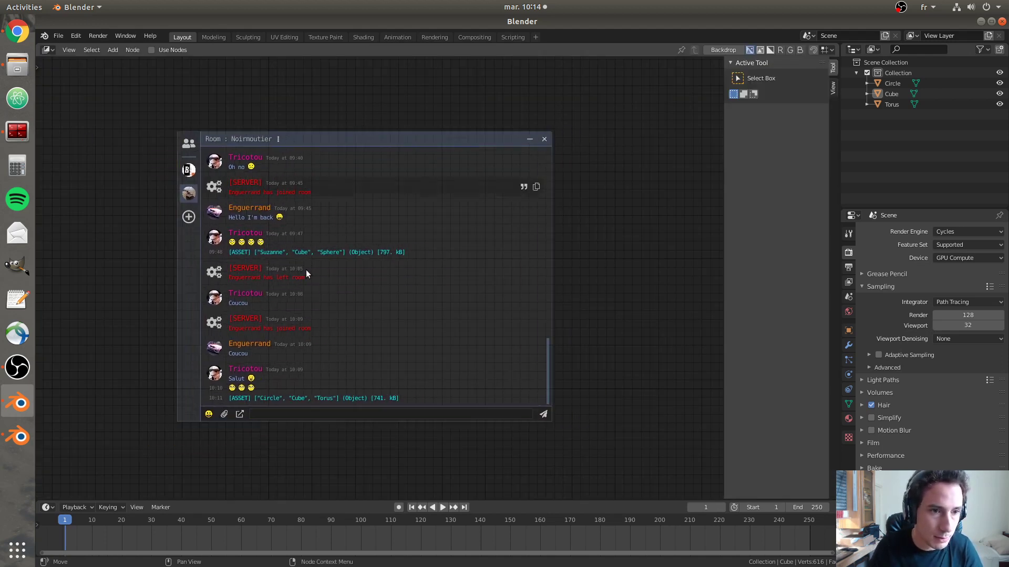
- Switch the Compositor area back to the 3D Viewport and reopen the chat window clear of the objects
click(544, 138)
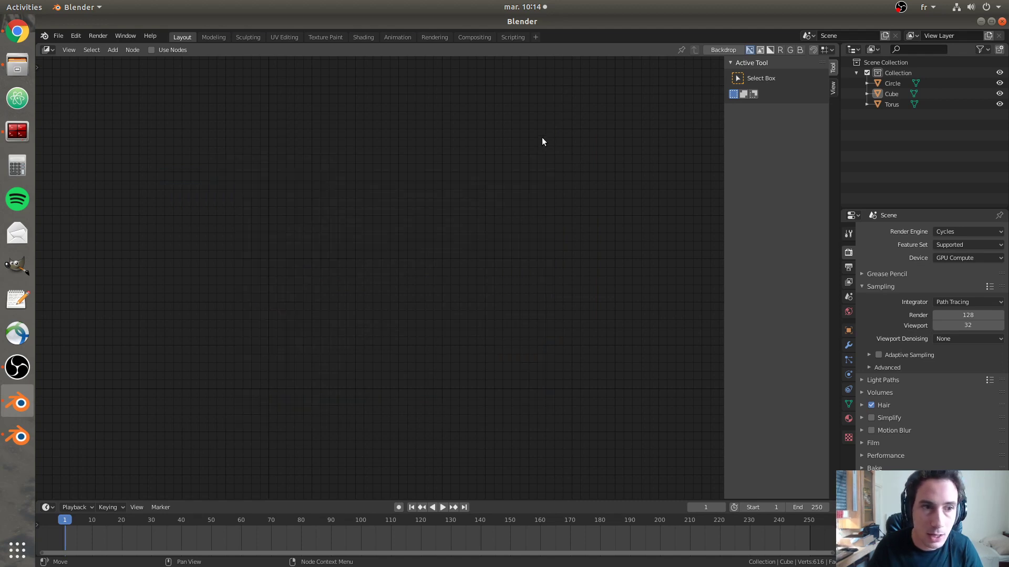
click(47, 50)
click(58, 89)
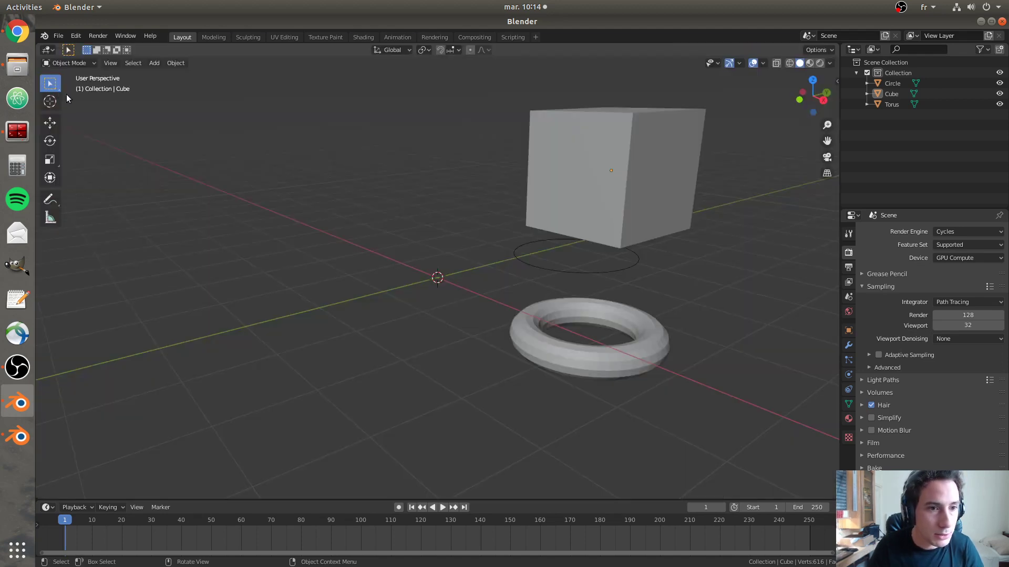
key(shift+c)
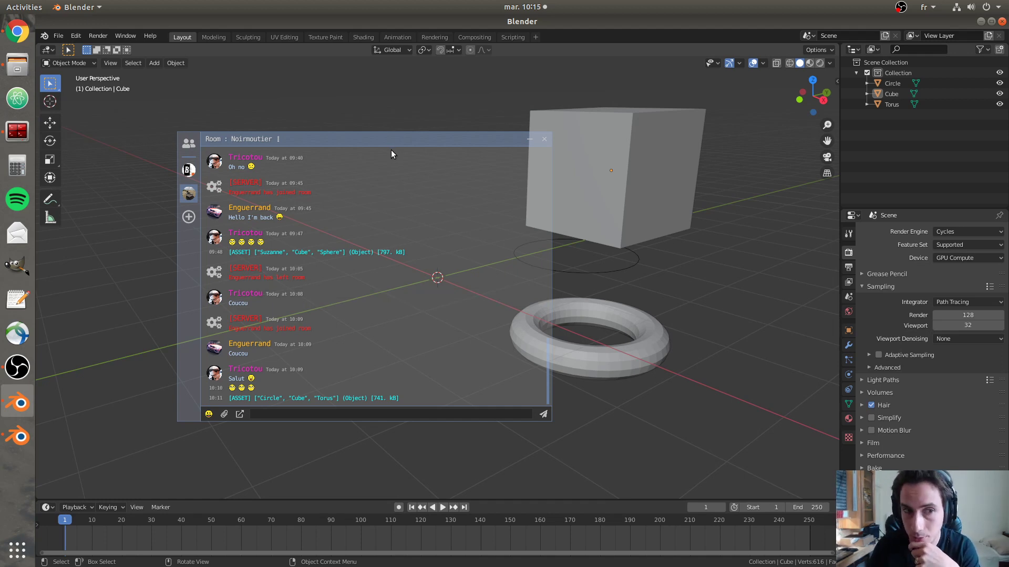
drag(403, 141, 330, 166)
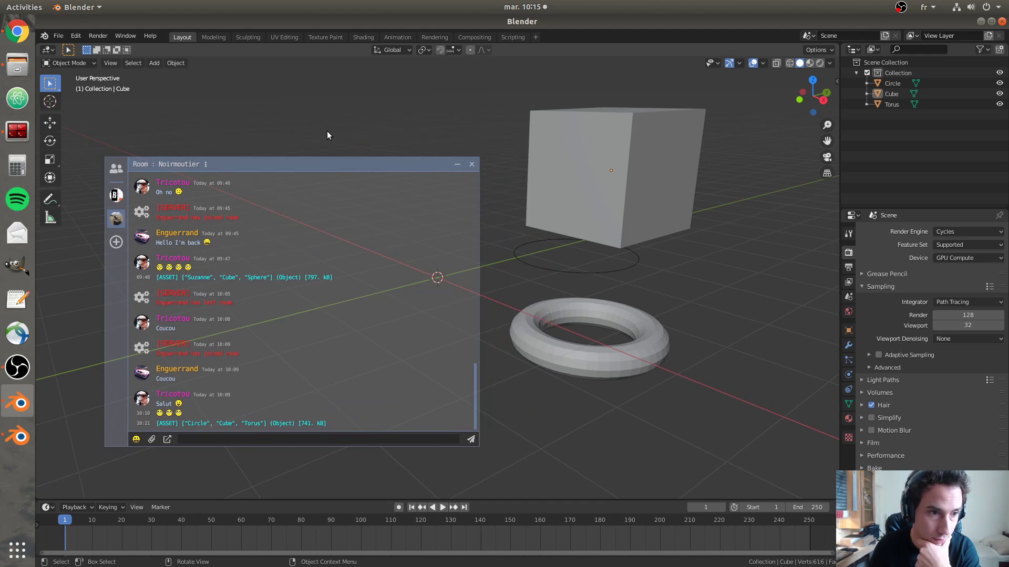